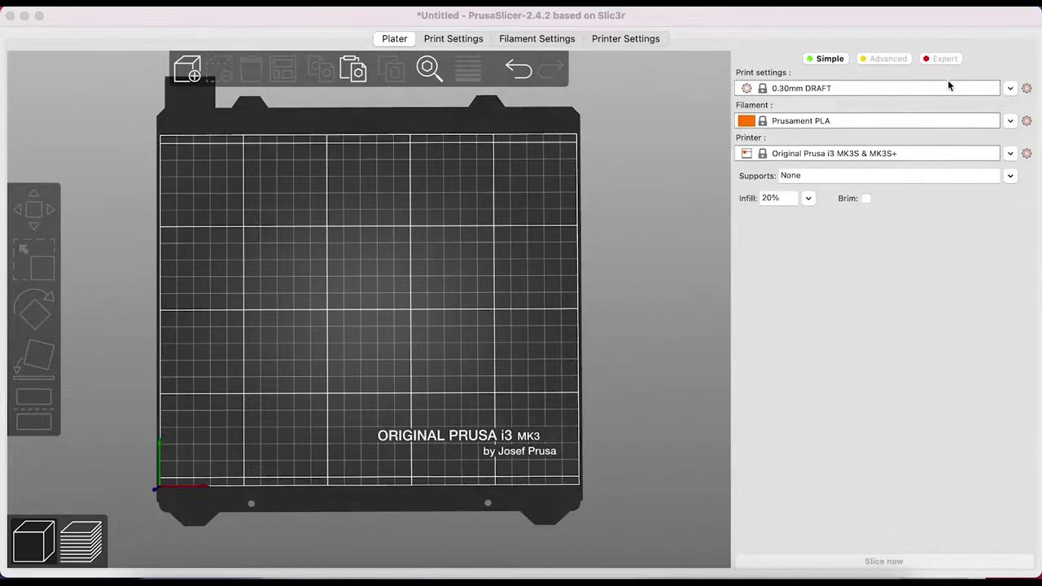
Switch to Simple mode with 0.30mm DRAFT, Prusament PLA and Original Prusa i3 MK3S & MK3S+ presets
{"action": "left_click", "coordinate": [898, 62]}
{"action": "left_click", "coordinate": [841, 62]}
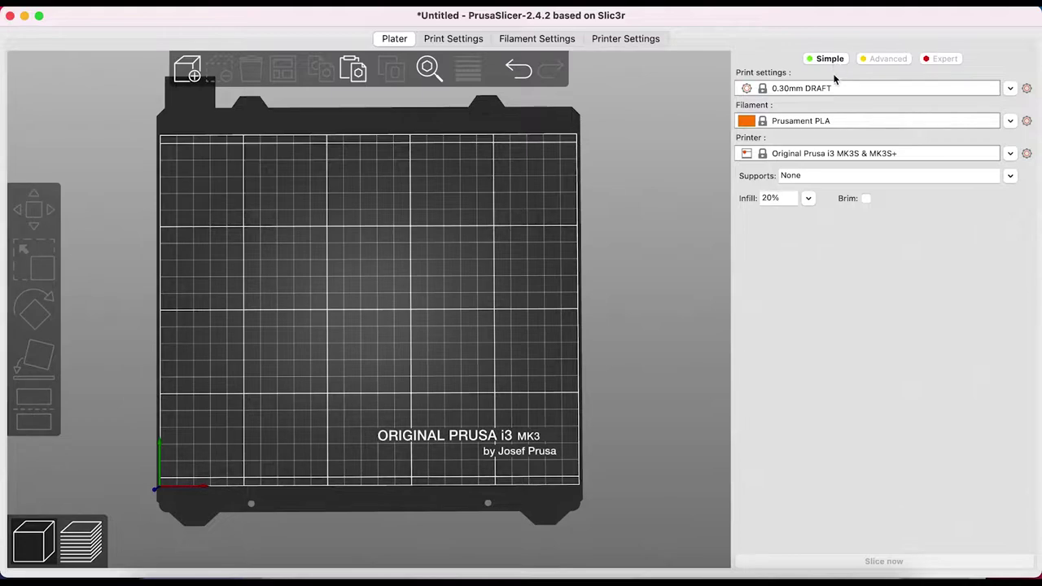
{"action": "left_click", "coordinate": [835, 89]}
{"action": "left_click", "coordinate": [801, 212]}
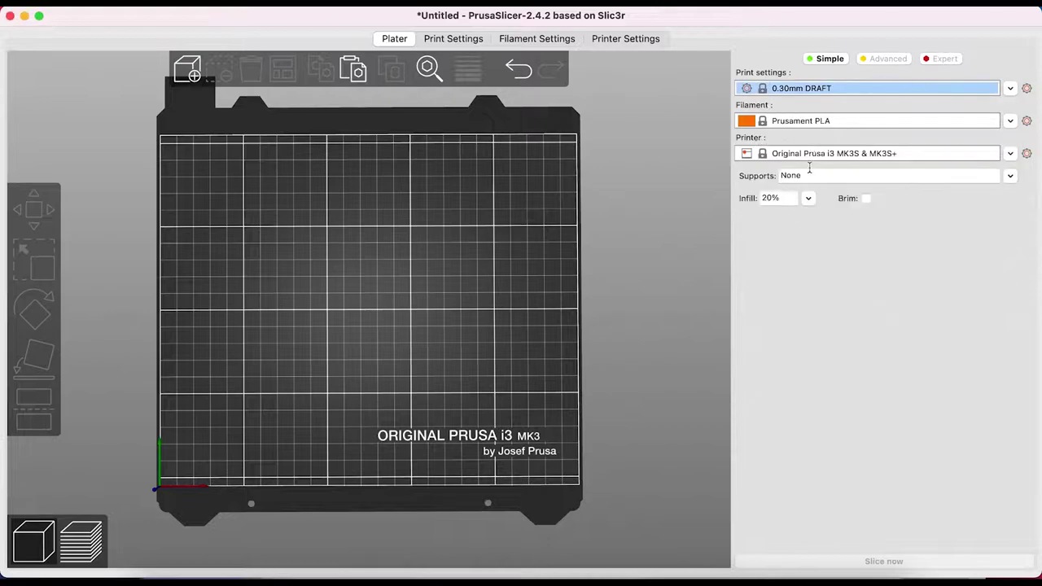
{"action": "left_click", "coordinate": [824, 122]}
{"action": "left_click", "coordinate": [813, 161]}
{"action": "left_click", "coordinate": [813, 156]}
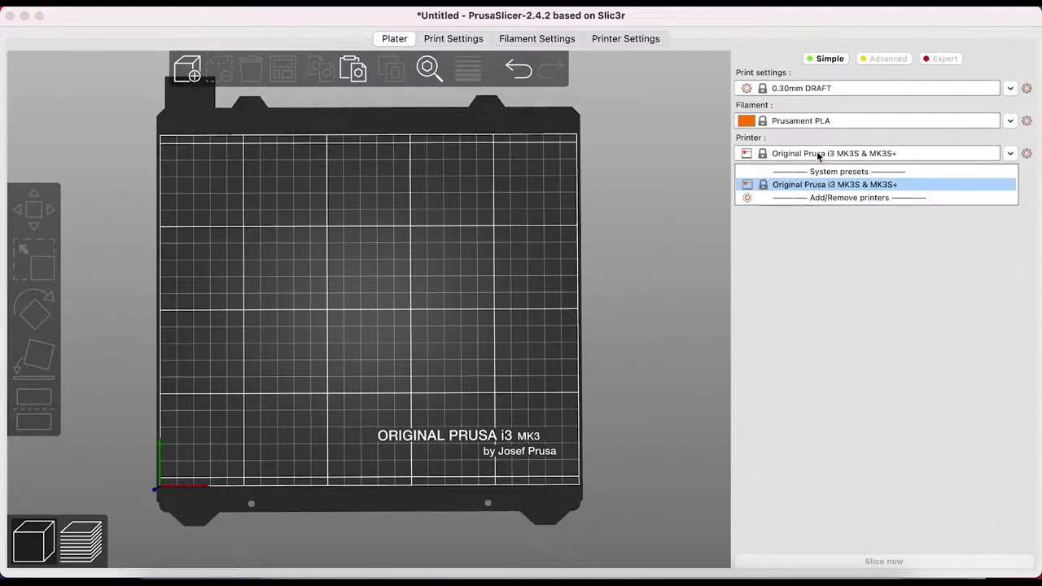
{"action": "left_click", "coordinate": [805, 181]}
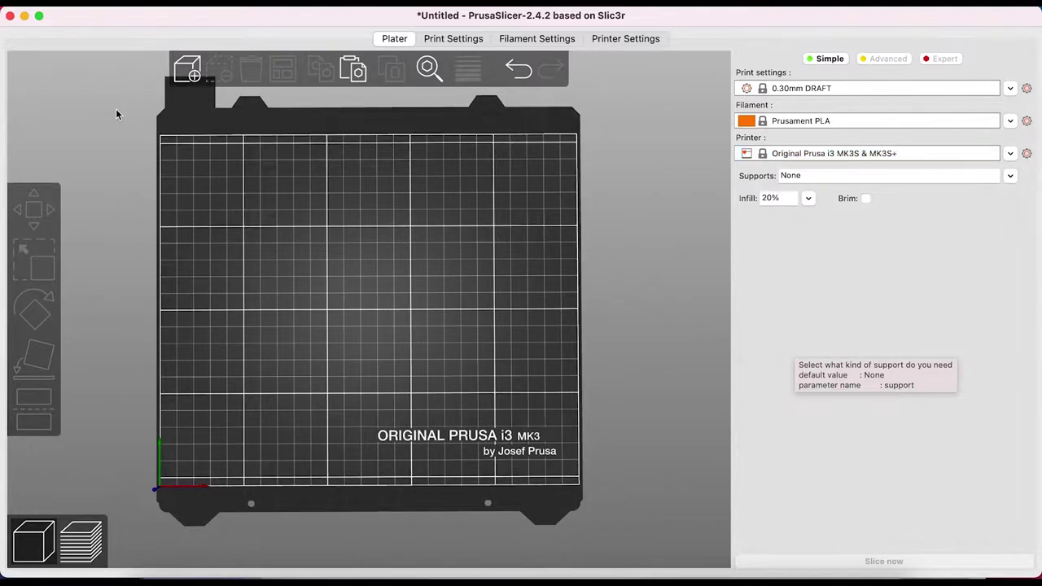
Load Coat_hook_1.stl from Downloads onto the bed and orbit to see it in perspective
{"action": "left_click", "coordinate": [189, 75]}
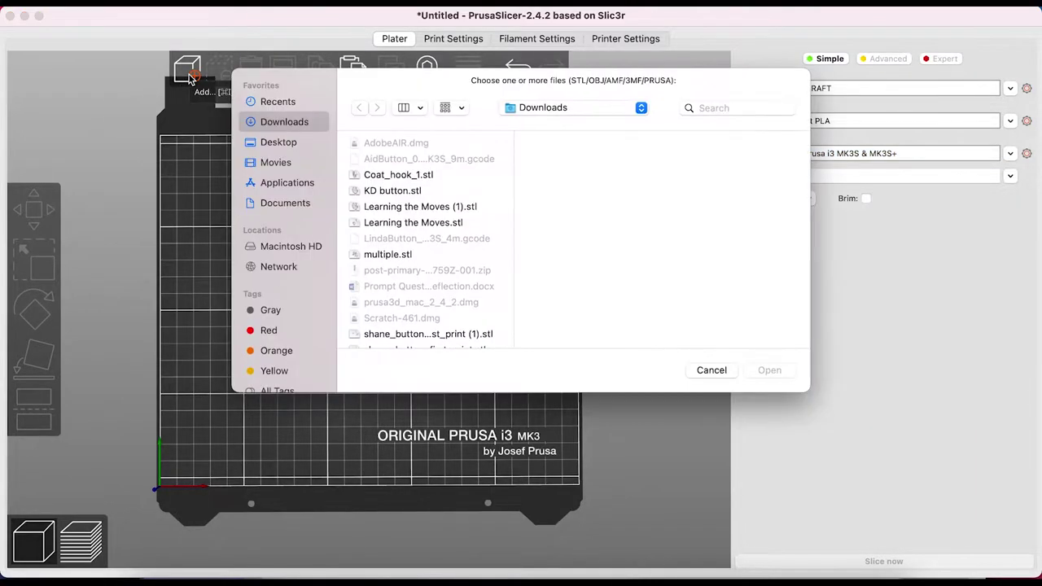
{"action": "double_click", "coordinate": [410, 175]}
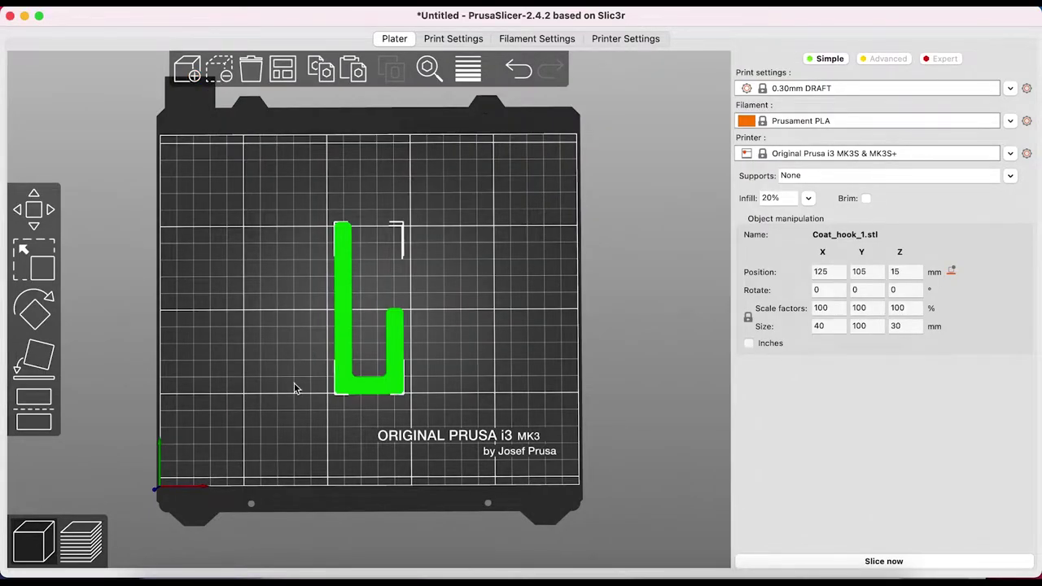
{"action": "left_click_drag", "start_coordinate": [294, 415], "coordinate": [255, 402]}
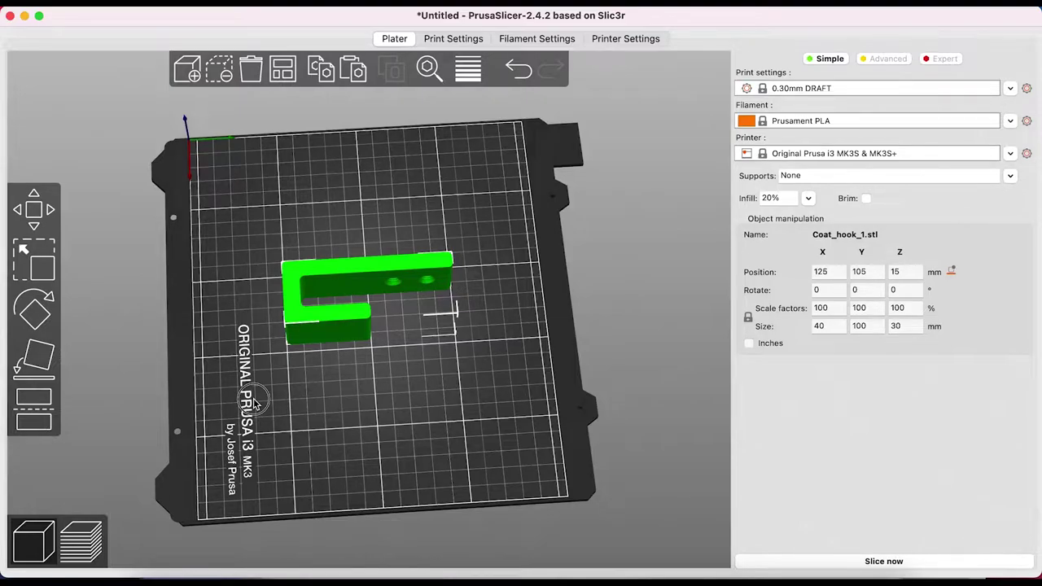
{"action": "left_click_drag", "start_coordinate": [255, 403], "coordinate": [252, 401]}
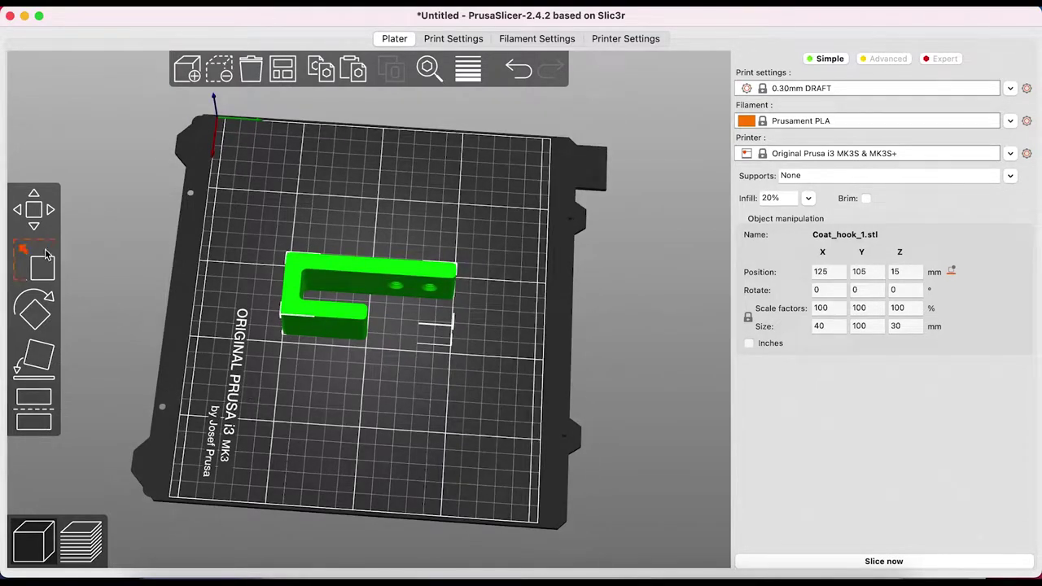
{"action": "left_click", "coordinate": [34, 213]}
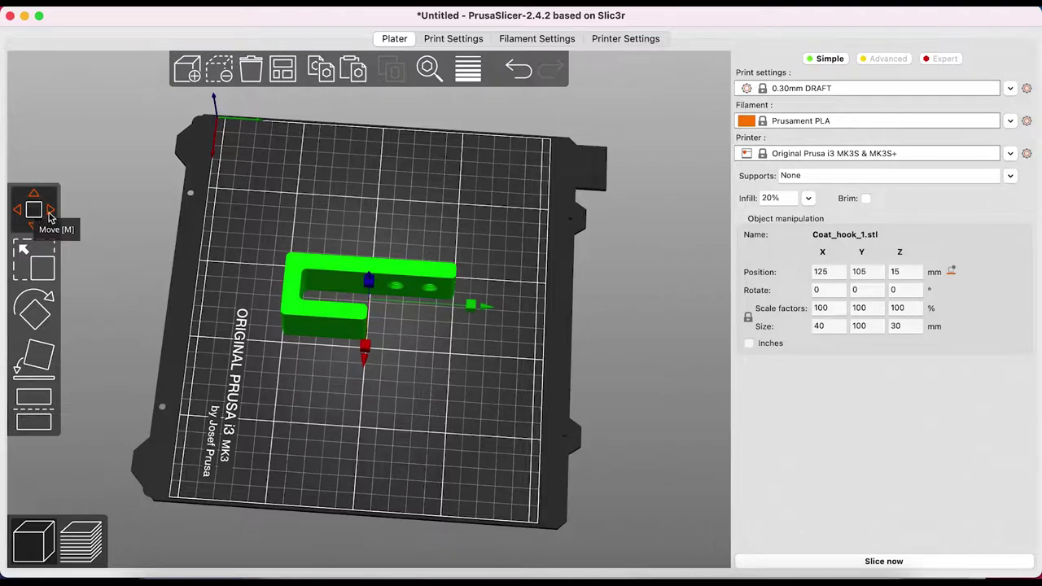
Move the coat hook to X 162, Y 134.25 and resize it from its corner
{"action": "left_click_drag", "start_coordinate": [468, 307], "coordinate": [522, 310]}
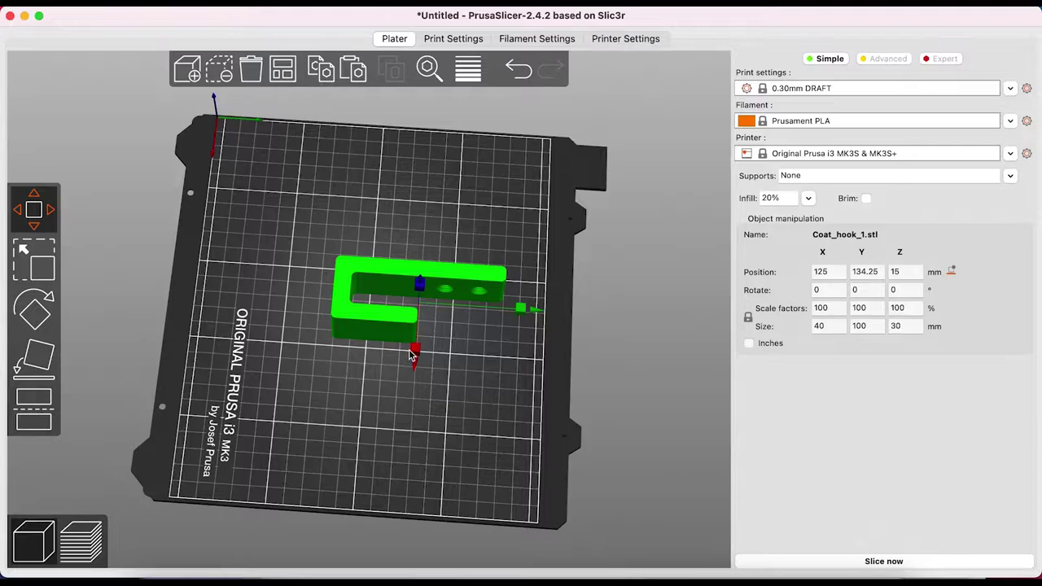
{"action": "left_click_drag", "start_coordinate": [414, 353], "coordinate": [409, 421]}
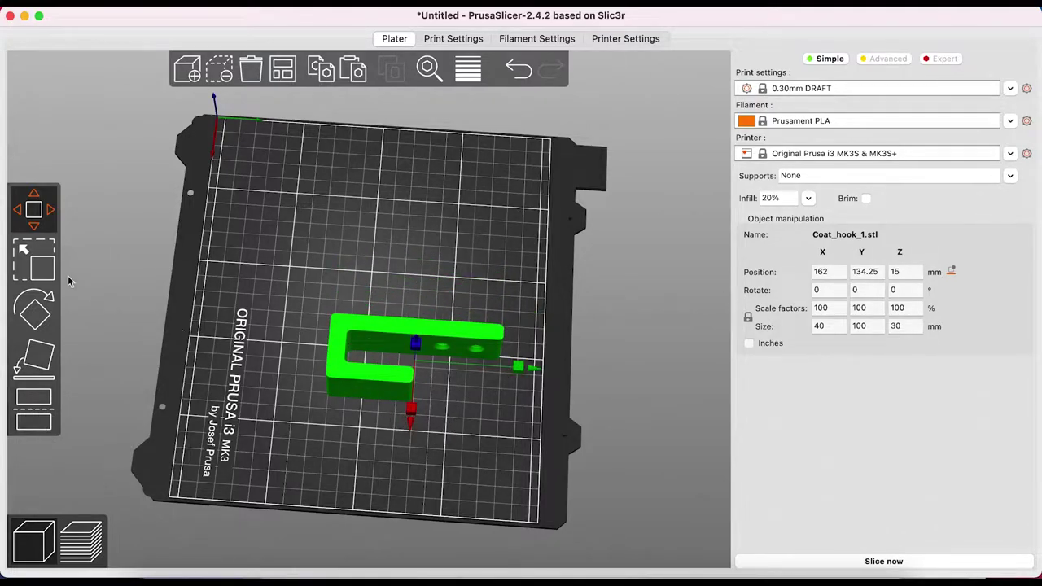
{"action": "left_click", "coordinate": [39, 269]}
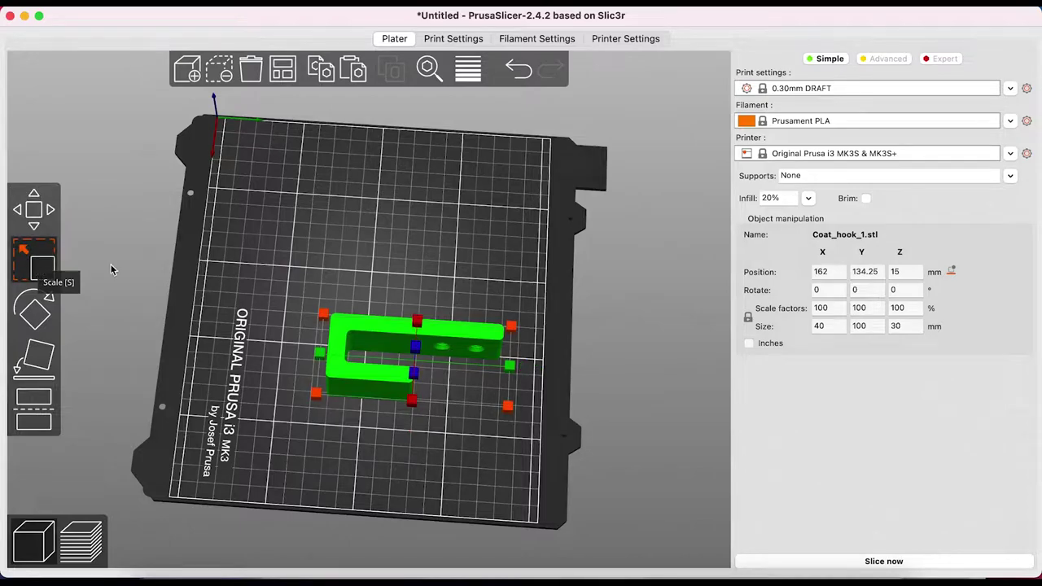
{"action": "left_click_drag", "start_coordinate": [513, 332], "coordinate": [466, 355]}
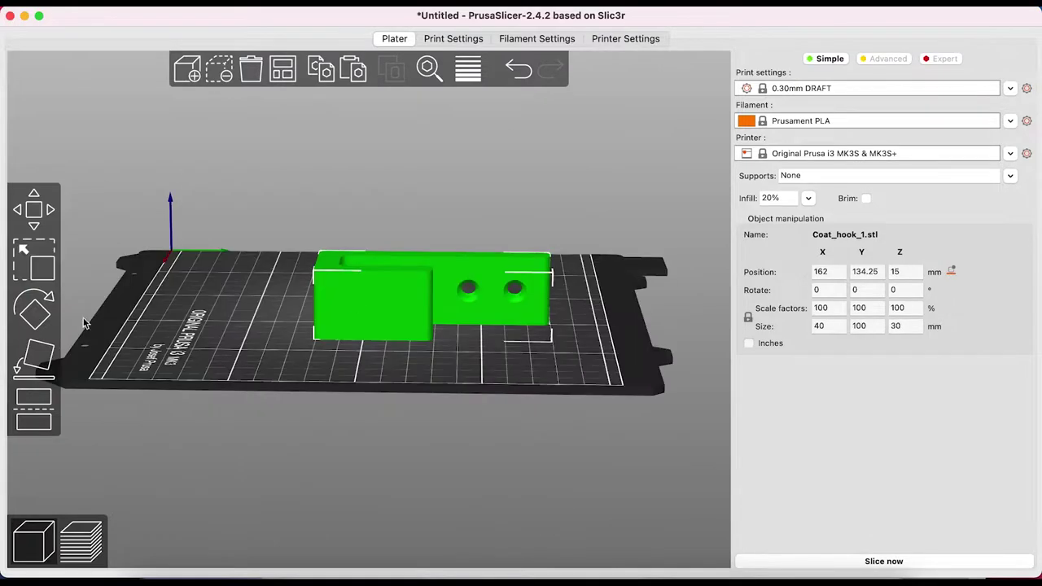
Rotate the hook, then lay it flat on its left face, measuring 30 × 100 × 40 mm
{"action": "left_click", "coordinate": [40, 313]}
{"action": "left_click_drag", "start_coordinate": [432, 132], "coordinate": [340, 239]}
{"action": "key", "text": "Escape"}
{"action": "left_click", "coordinate": [367, 305]}
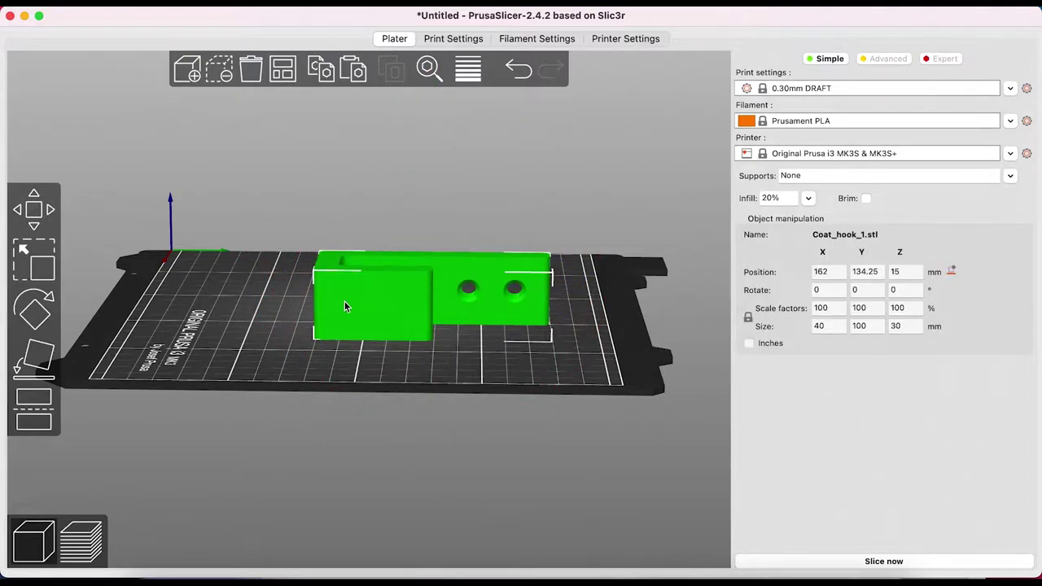
{"action": "left_click", "coordinate": [42, 356]}
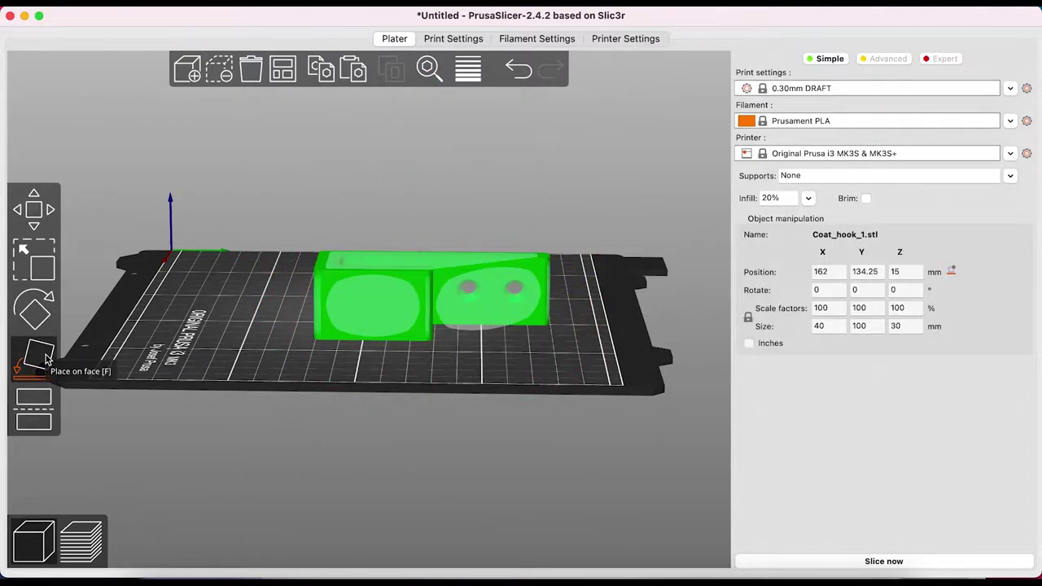
{"action": "left_click", "coordinate": [380, 302]}
{"action": "left_click_drag", "start_coordinate": [268, 340], "coordinate": [309, 353]}
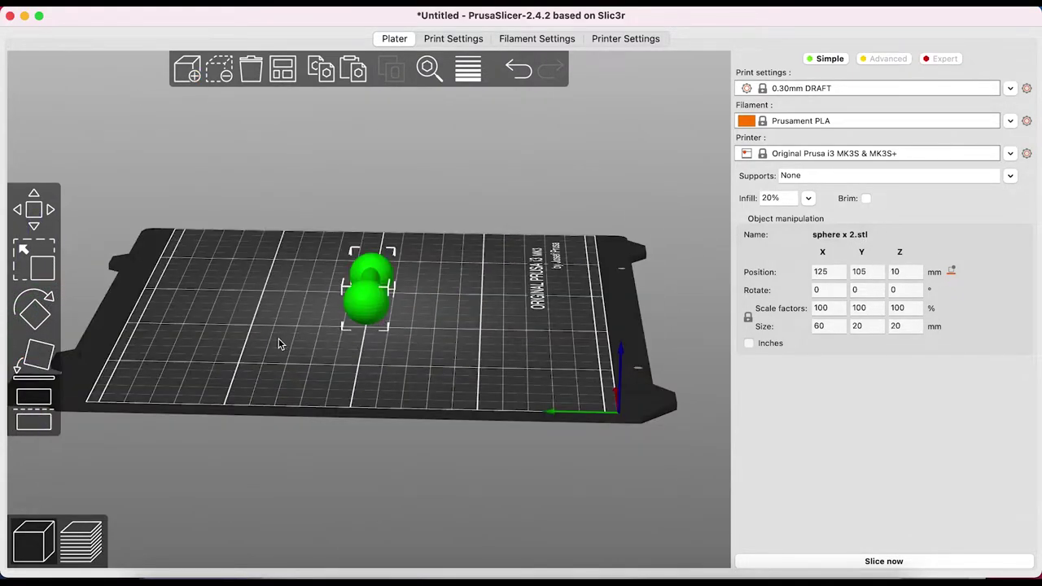
Orbit the view to see the sphere x 2.stl dumbbell side-on
{"action": "left_click_drag", "start_coordinate": [280, 343], "coordinate": [241, 340]}
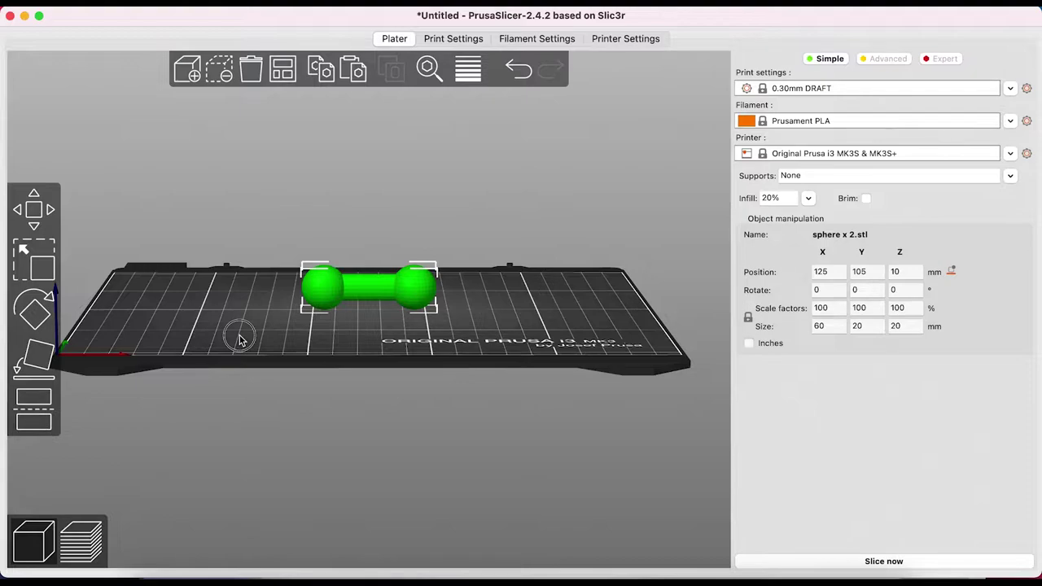
{"action": "left_click_drag", "start_coordinate": [240, 340], "coordinate": [240, 336]}
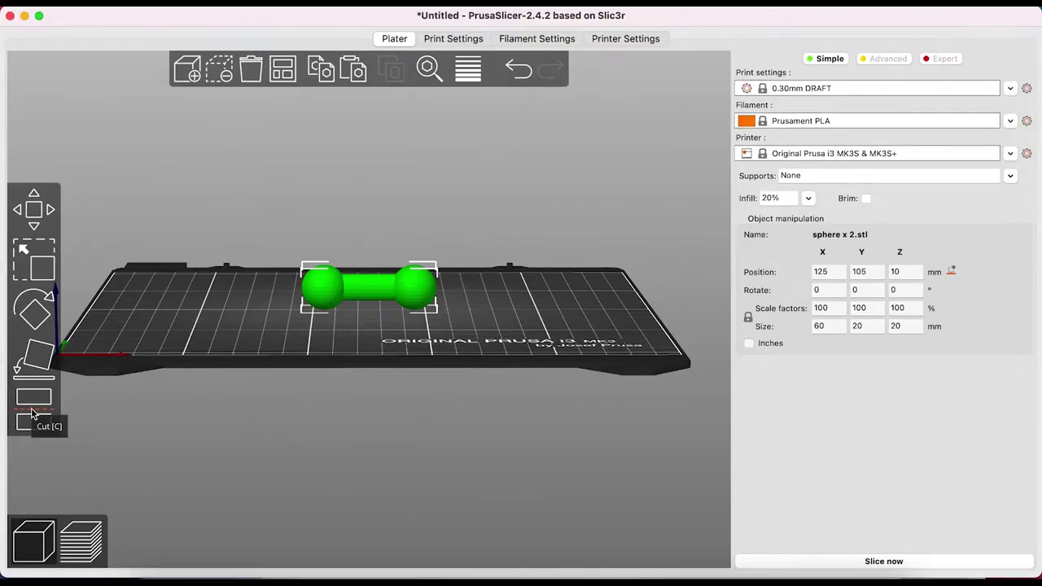
Cut the dumbbell at Z 10 mm into two halves and select the green half
{"action": "left_click", "coordinate": [33, 408]}
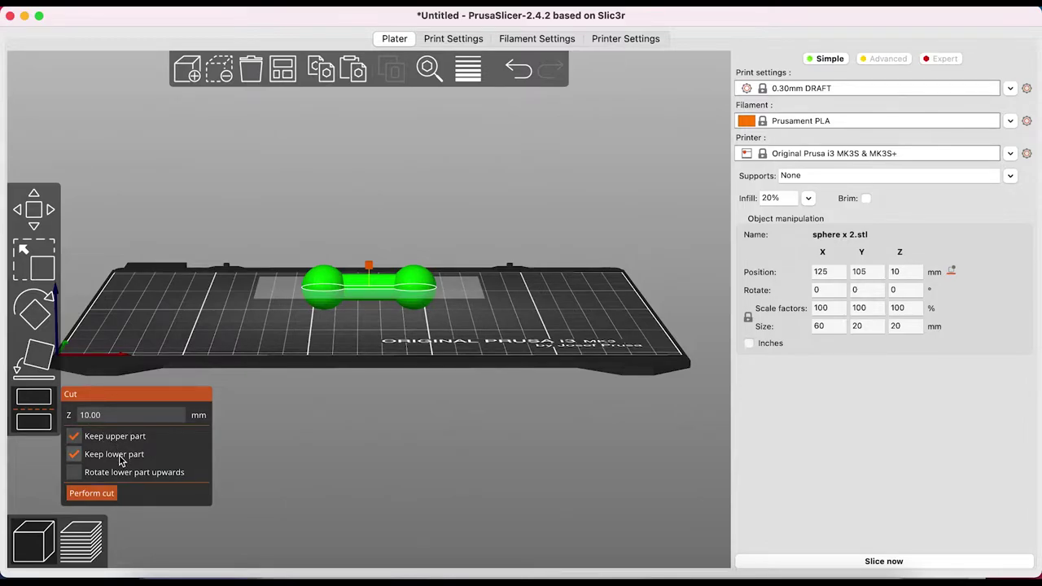
{"action": "left_click", "coordinate": [107, 493]}
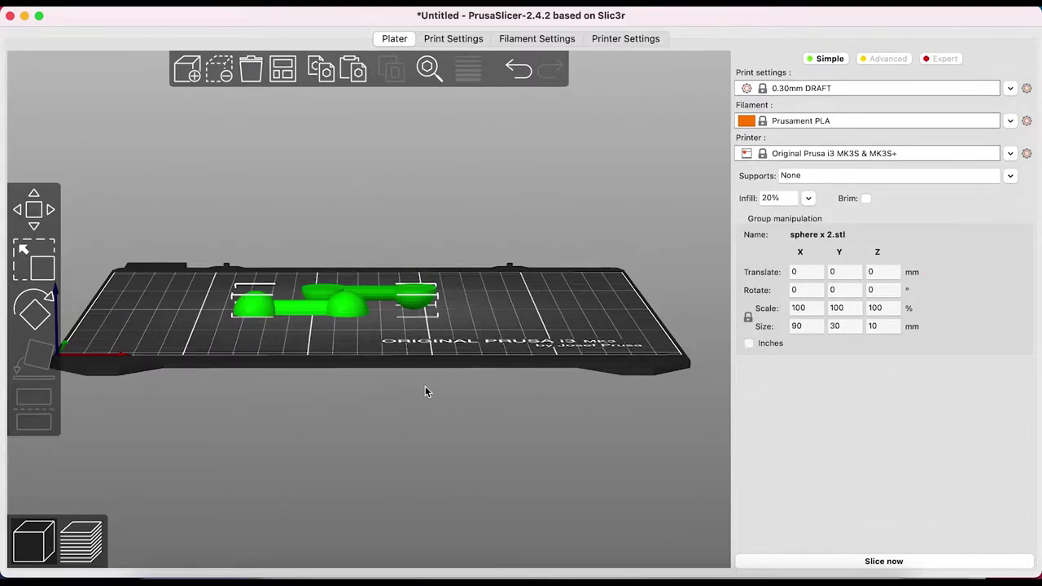
{"action": "left_click_drag", "start_coordinate": [425, 385], "coordinate": [484, 328]}
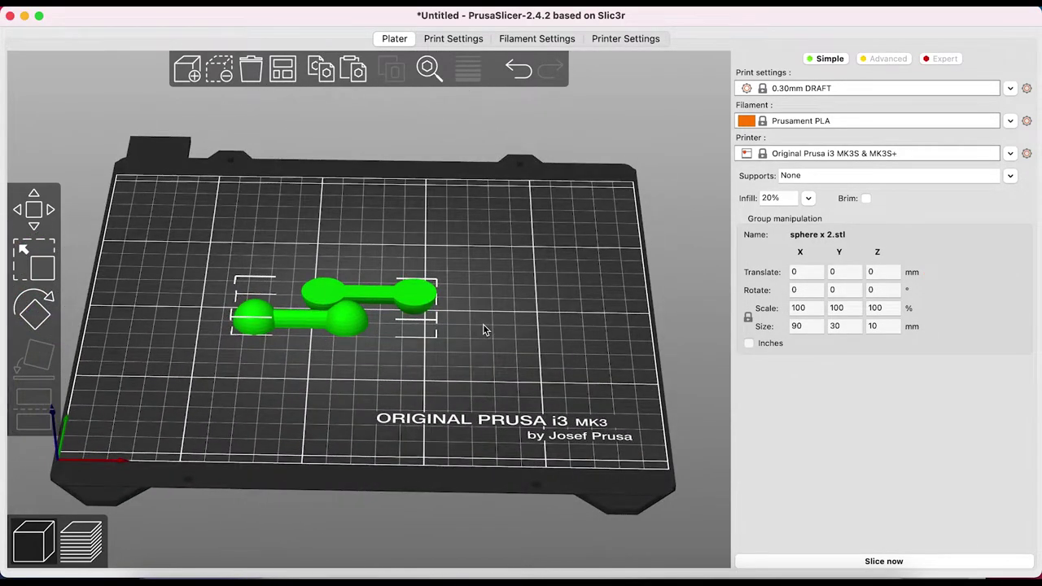
{"action": "key", "text": "Escape"}
{"action": "left_click", "coordinate": [416, 293]}
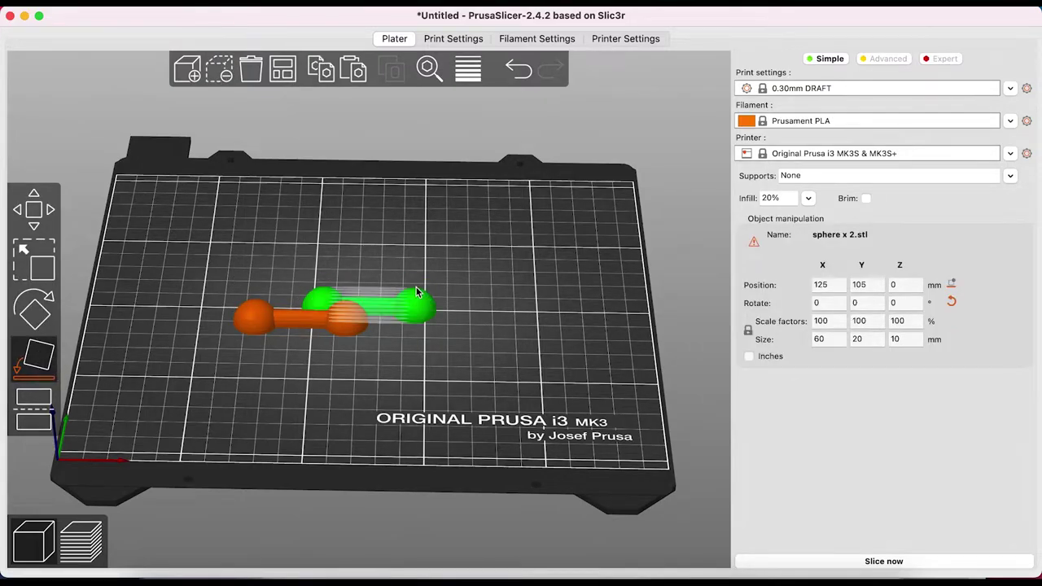
In top-down view, move the green half clear of the orange half
{"action": "left_click_drag", "start_coordinate": [492, 305], "coordinate": [462, 326]}
{"action": "key", "text": "1"}
{"action": "left_click_drag", "start_coordinate": [379, 358], "coordinate": [415, 296]}
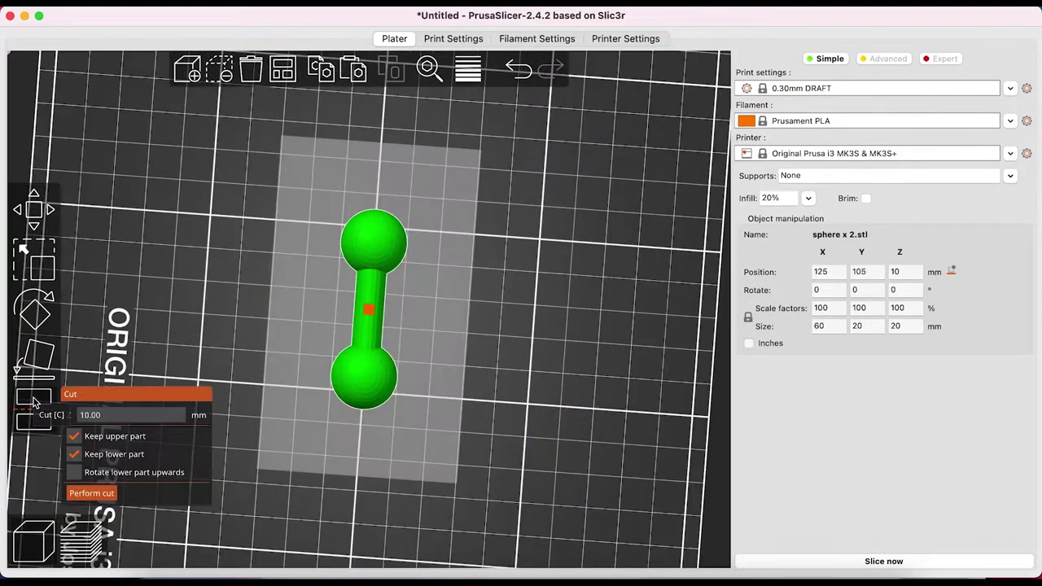
{"action": "left_click", "coordinate": [89, 493]}
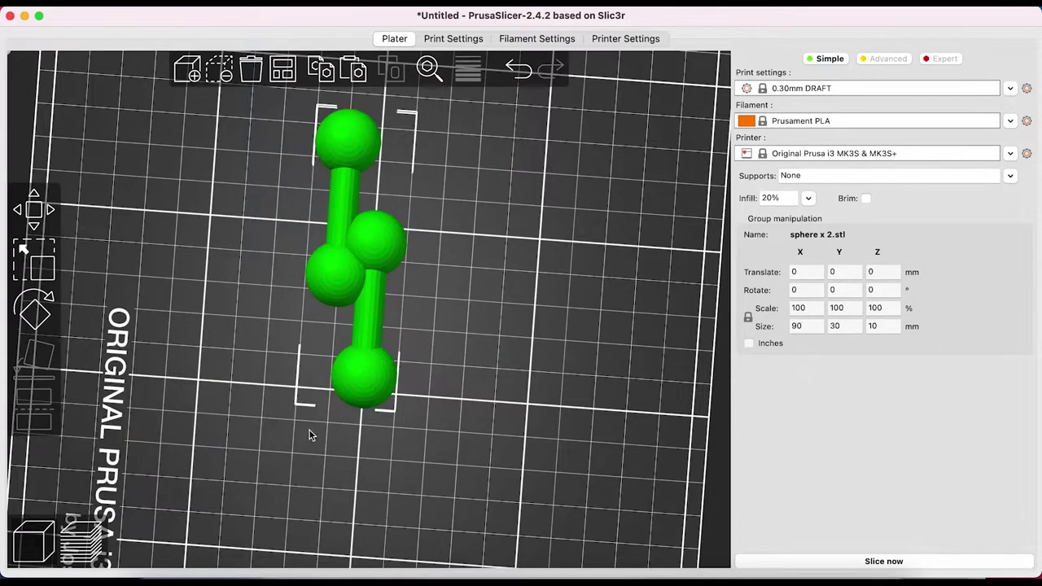
{"action": "left_click_drag", "start_coordinate": [385, 374], "coordinate": [435, 282]}
{"action": "left_click_drag", "start_coordinate": [293, 407], "coordinate": [244, 244]}
{"action": "key", "text": "Escape"}
{"action": "left_click", "coordinate": [193, 81]}
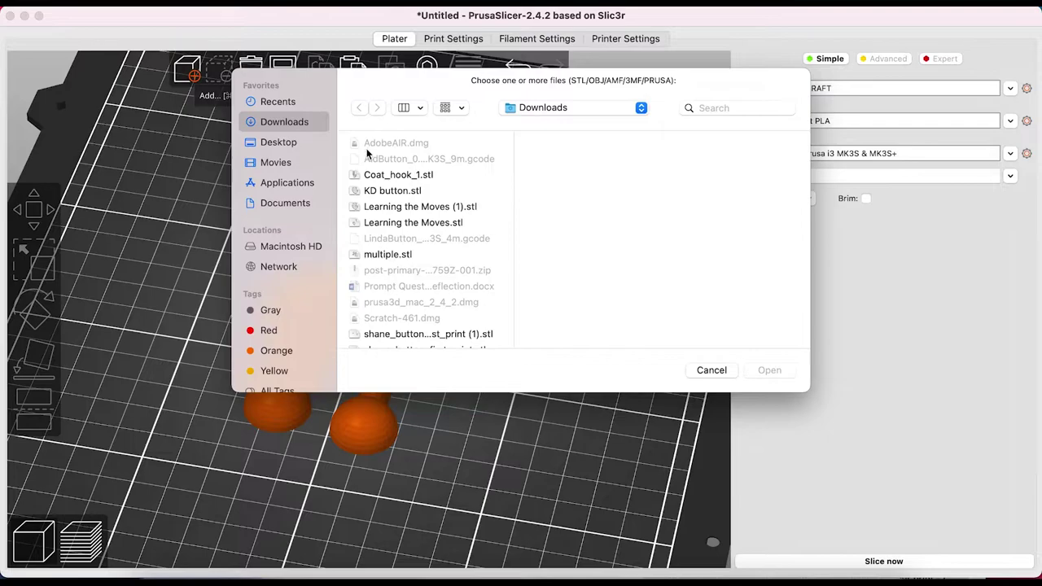
Load KD button.stl, then delete it and clear all models from the bed
{"action": "left_click", "coordinate": [378, 192]}
{"action": "double_click", "coordinate": [379, 192]}
{"action": "left_click", "coordinate": [218, 73]}
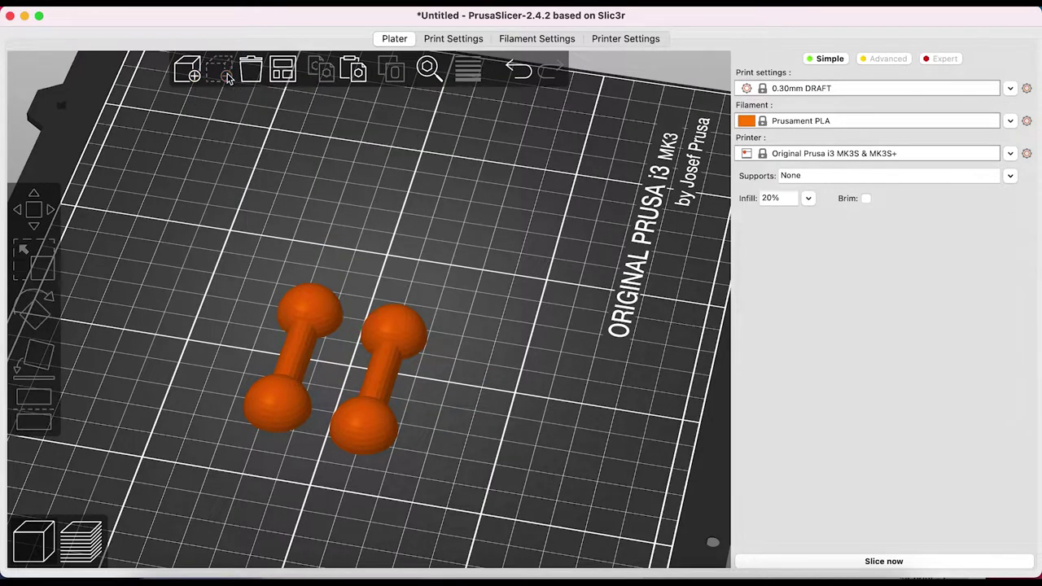
{"action": "left_click", "coordinate": [249, 75]}
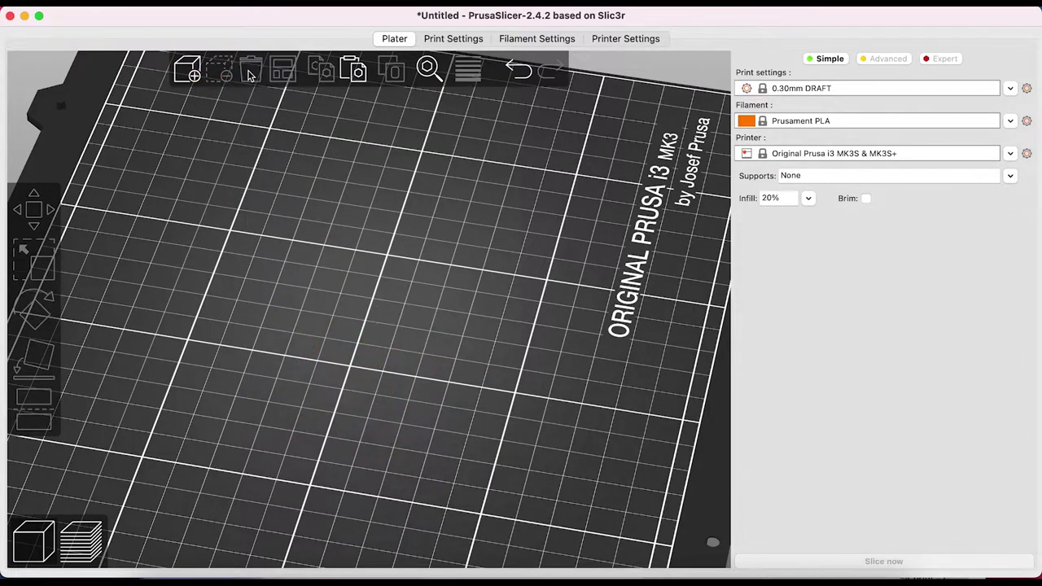
Add sphere x 2.stl from Downloads: two dumbbells, a cylinder, a box and a cone
{"action": "left_click", "coordinate": [195, 80]}
{"action": "scroll", "coordinate": [456, 245], "scroll_direction": "down", "scroll_amount": 5}
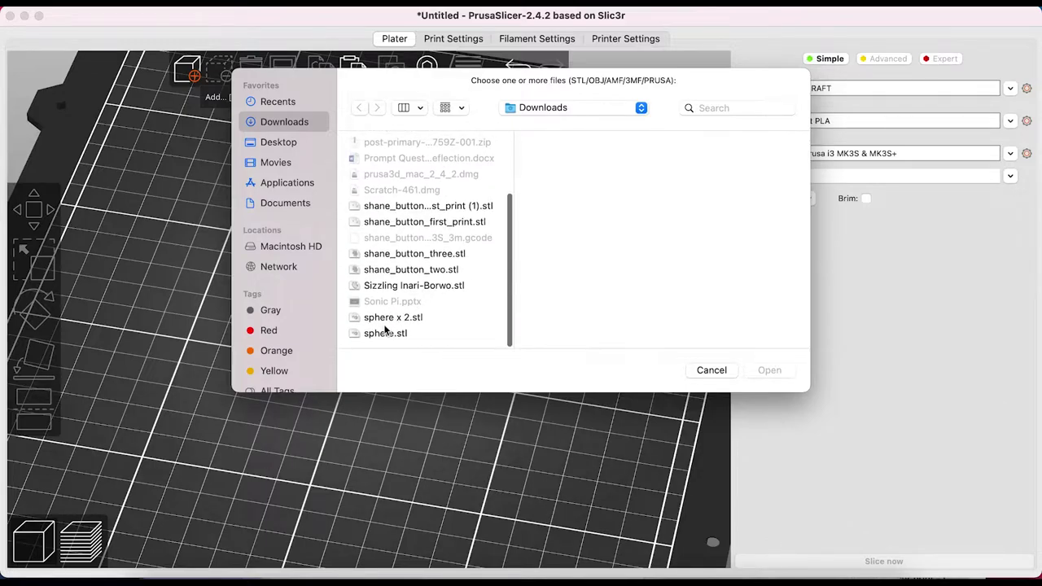
{"action": "left_click", "coordinate": [393, 319], "text": "super"}
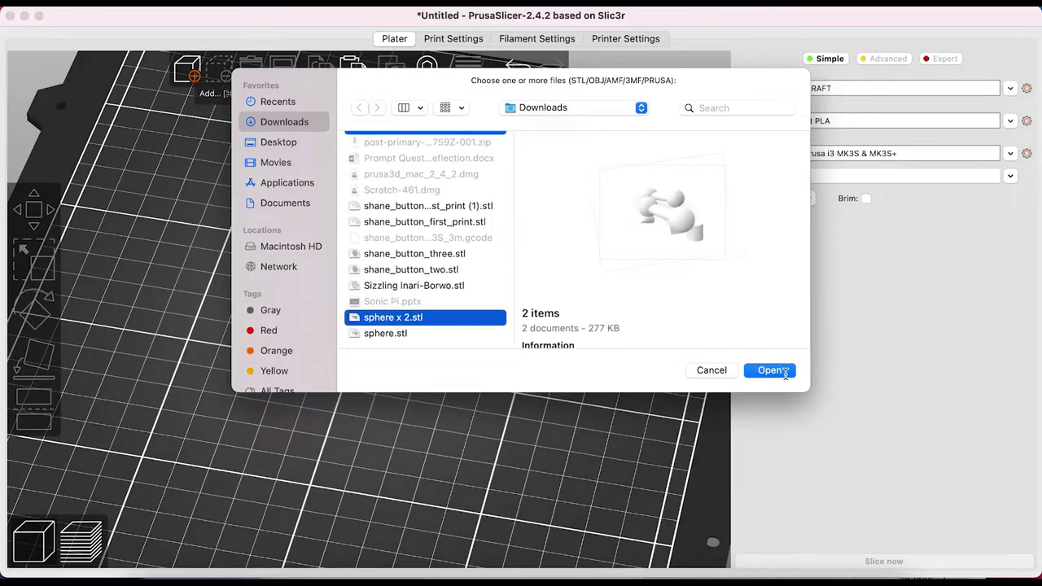
{"action": "left_click", "coordinate": [783, 370]}
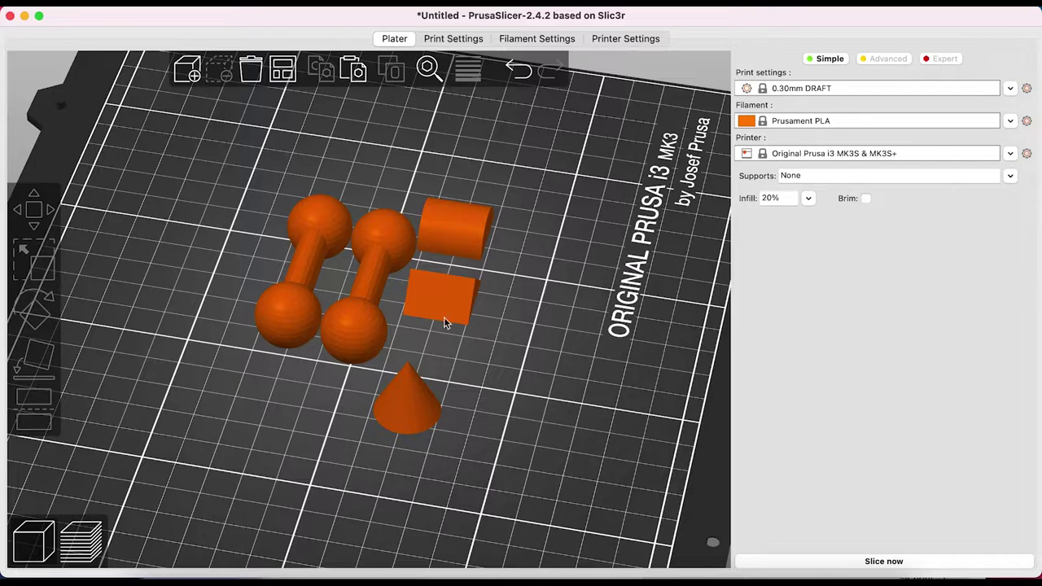
Auto-arrange the objects, then move the cylinder, box and cone up the bed
{"action": "left_click", "coordinate": [263, 193]}
{"action": "left_click", "coordinate": [283, 72]}
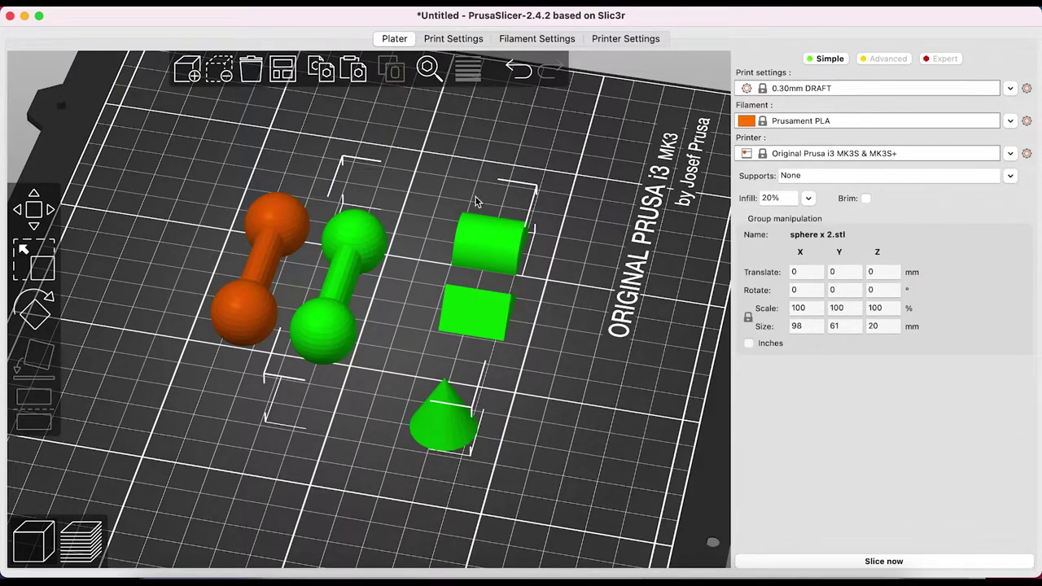
{"action": "left_click", "coordinate": [484, 243]}
{"action": "left_click_drag", "start_coordinate": [484, 244], "coordinate": [448, 177]}
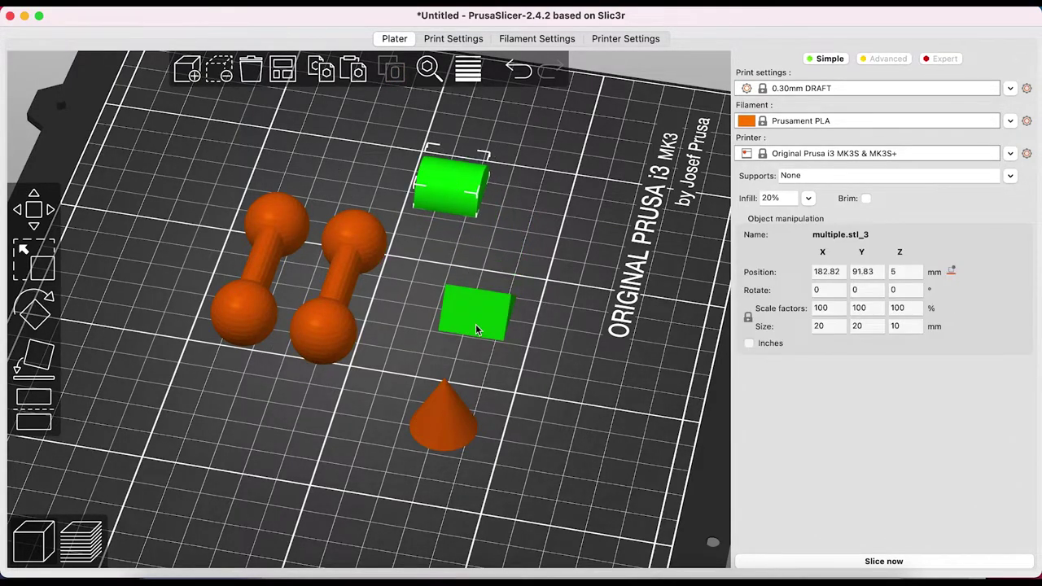
{"action": "left_click_drag", "start_coordinate": [475, 324], "coordinate": [435, 280]}
{"action": "left_click_drag", "start_coordinate": [443, 415], "coordinate": [402, 349]}
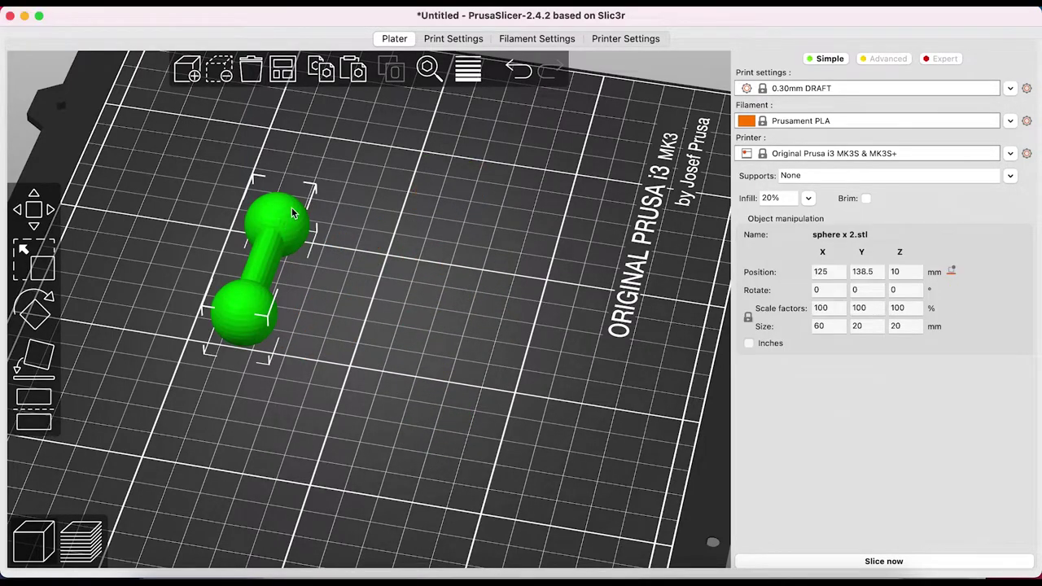
Copy and paste the dumbbell beside the original and open the settings search list
{"action": "left_click", "coordinate": [322, 70]}
{"action": "left_click", "coordinate": [358, 75]}
{"action": "left_click_drag", "start_coordinate": [232, 228], "coordinate": [338, 280]}
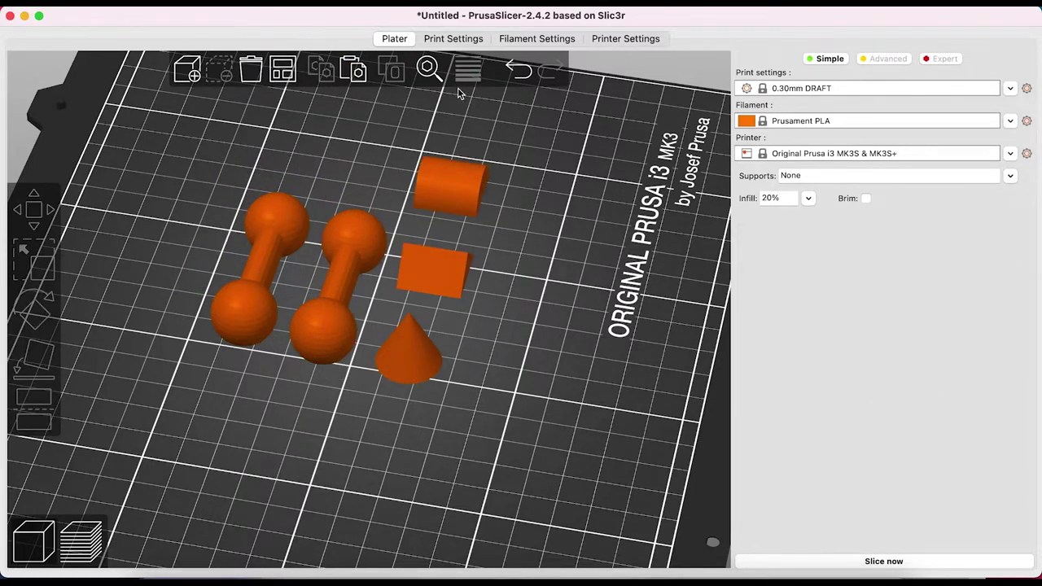
{"action": "left_click", "coordinate": [427, 69]}
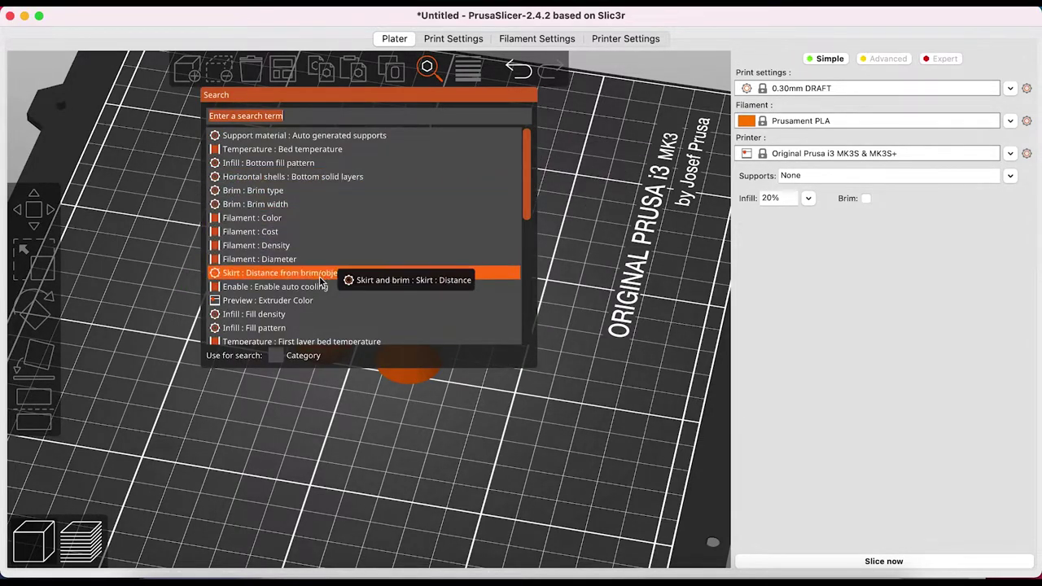
Close the search, try variable layer height on the right dumbbell, then undo it
{"action": "key", "text": "Escape"}
{"action": "left_click", "coordinate": [346, 255]}
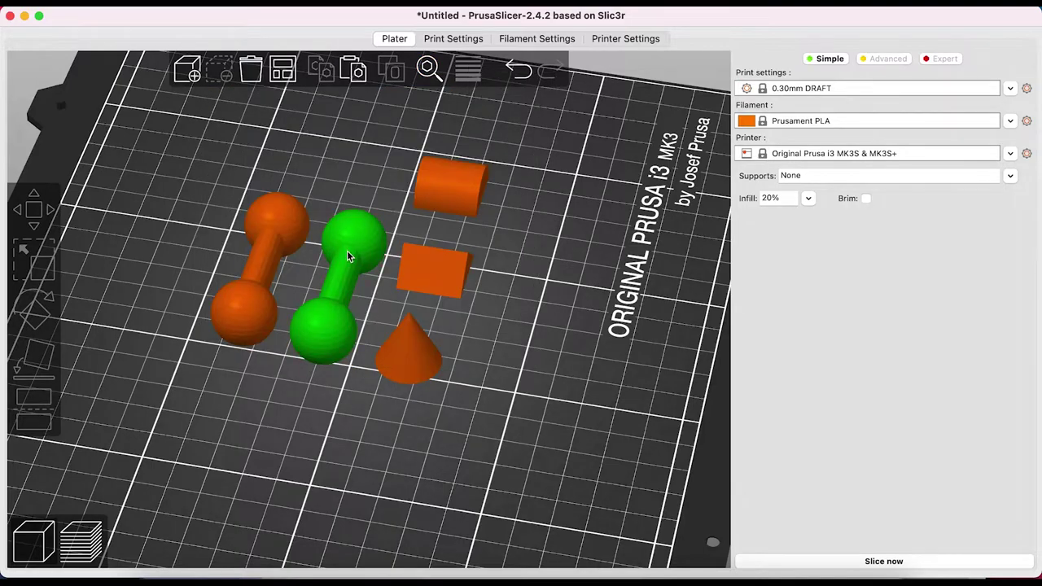
{"action": "left_click", "coordinate": [468, 70]}
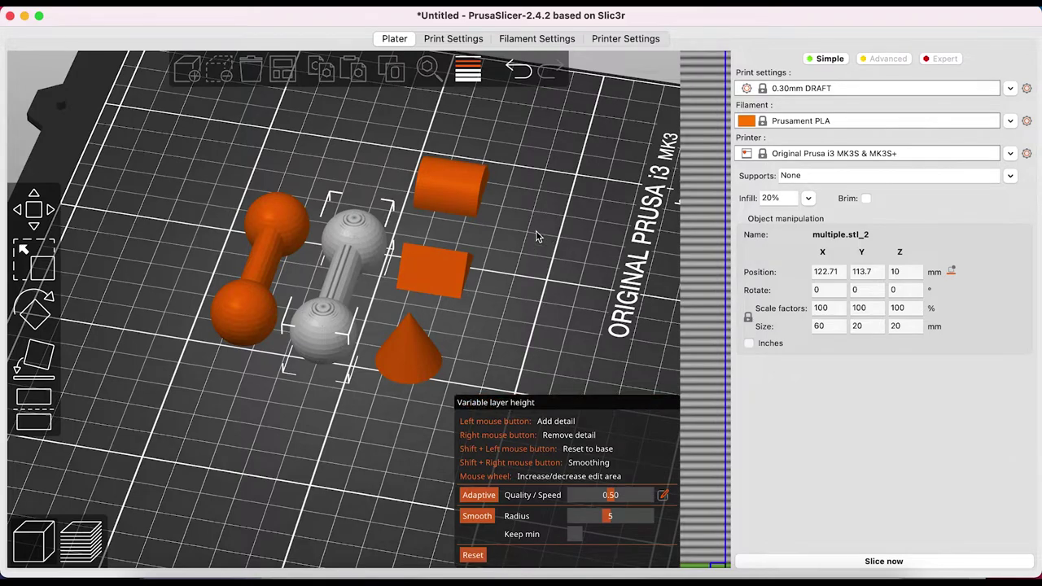
{"action": "left_click", "coordinate": [516, 73]}
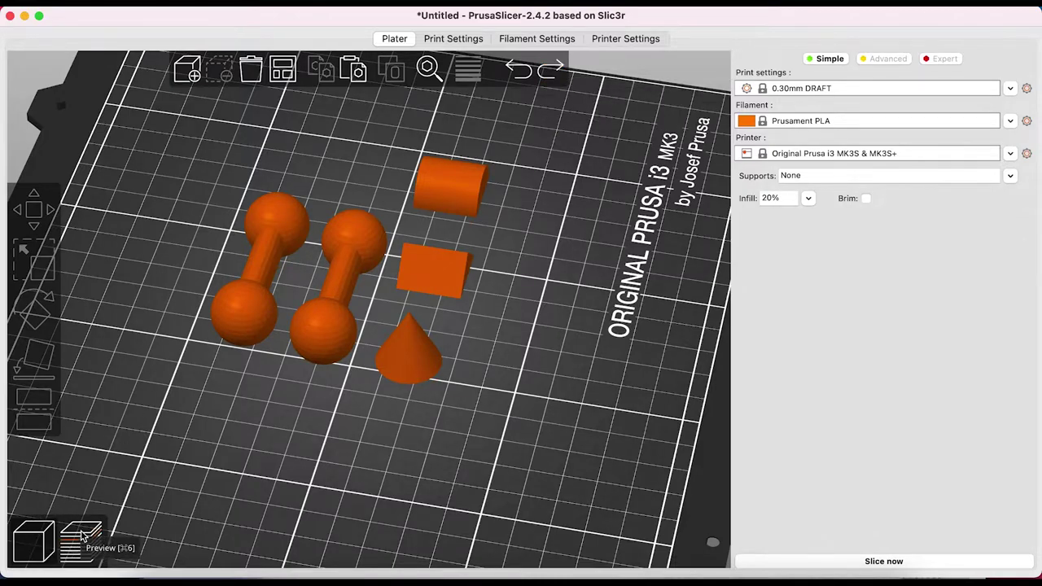
{"action": "left_click", "coordinate": [278, 250]}
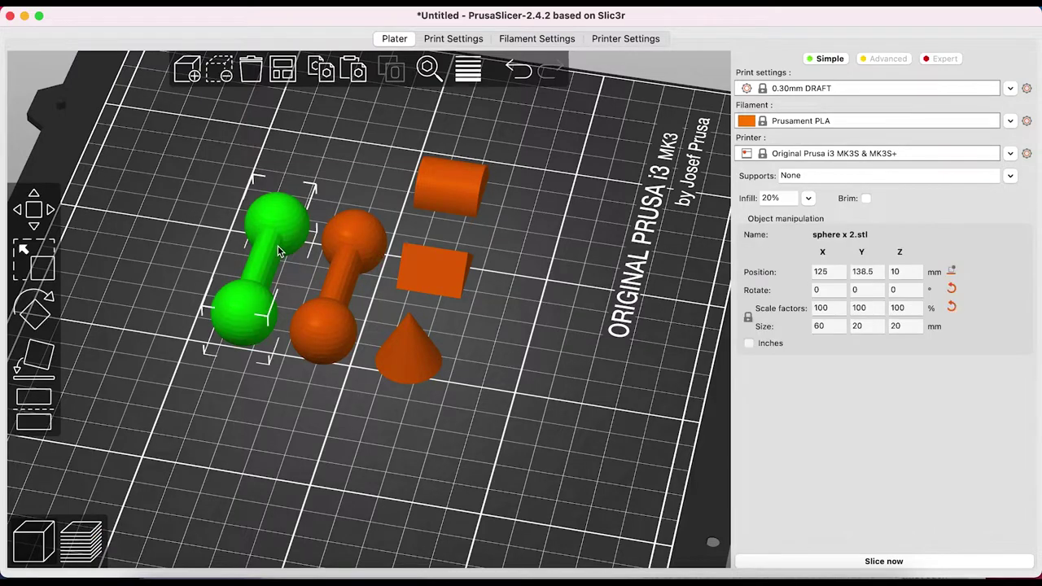
Set the left dumbbell's X position to 100, rotation to 90° and scale to 50%
{"action": "left_click", "coordinate": [837, 276]}
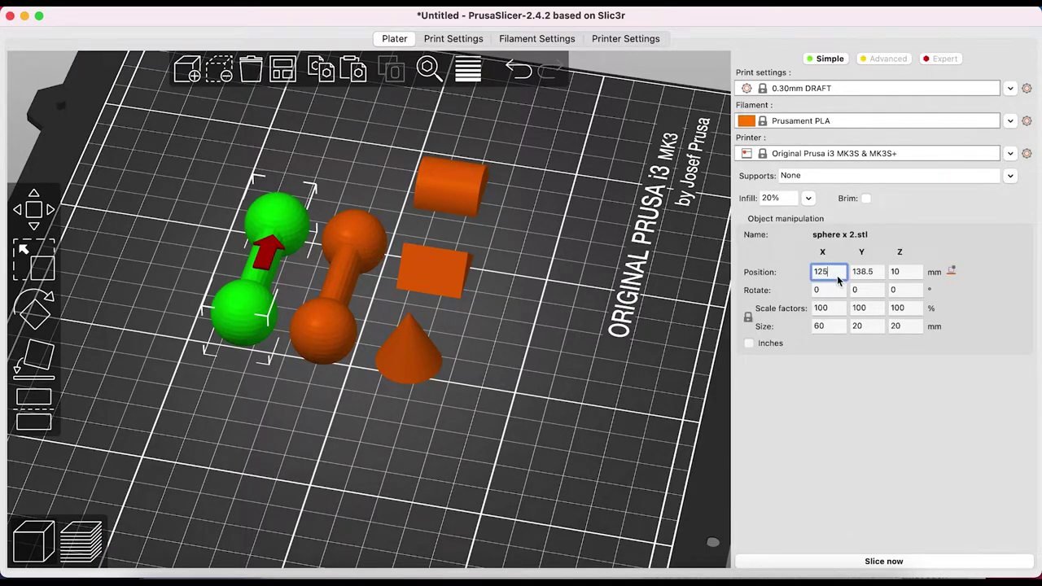
{"action": "key", "text": "BackSpace"}
{"action": "key", "text": "BackSpace"}
{"action": "type", "text": "00"}
{"action": "key", "text": "Tab"}
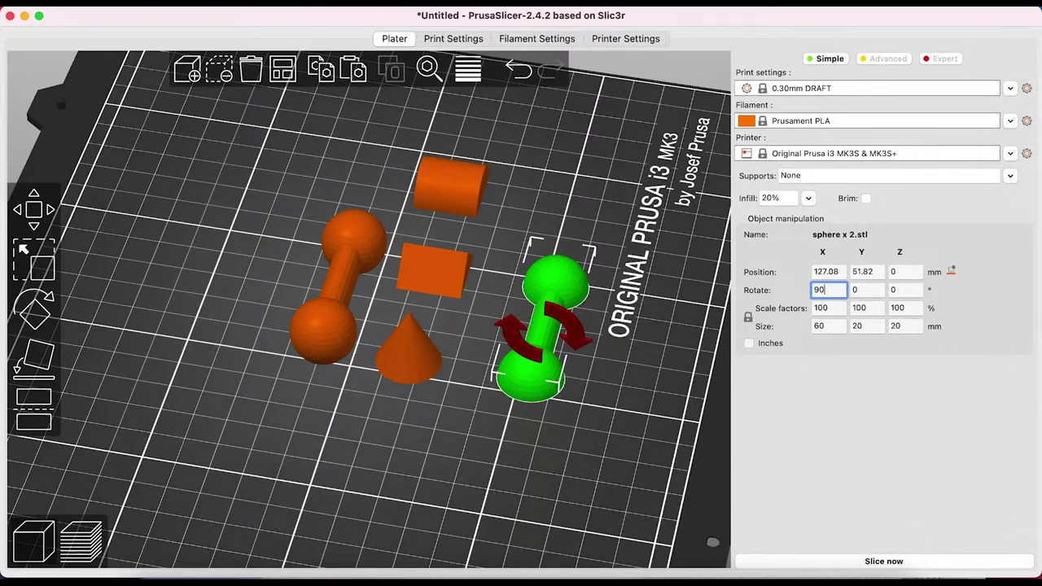
{"action": "key", "text": "Tab"}
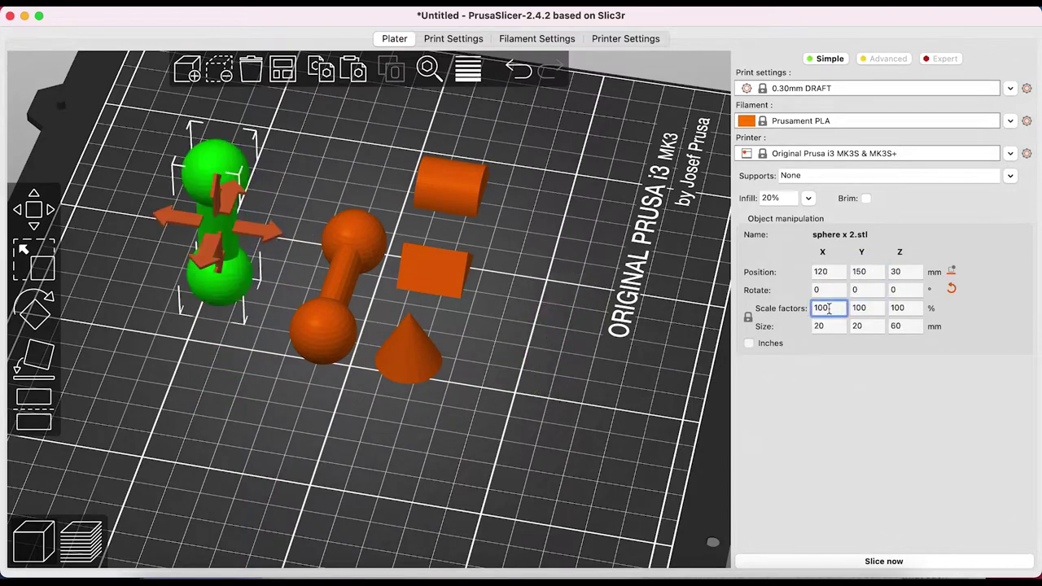
{"action": "key", "text": "BackSpace"}
{"action": "type", "text": "50"}
{"action": "key", "text": "Tab"}
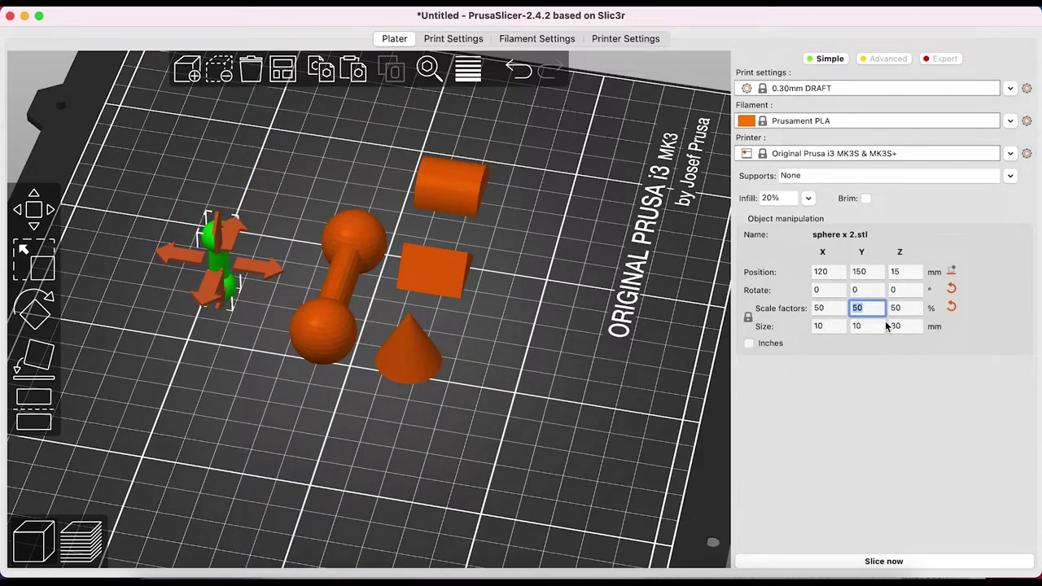
Select the shrunken dumbbell and delete it from the bed
{"action": "left_click", "coordinate": [241, 342]}
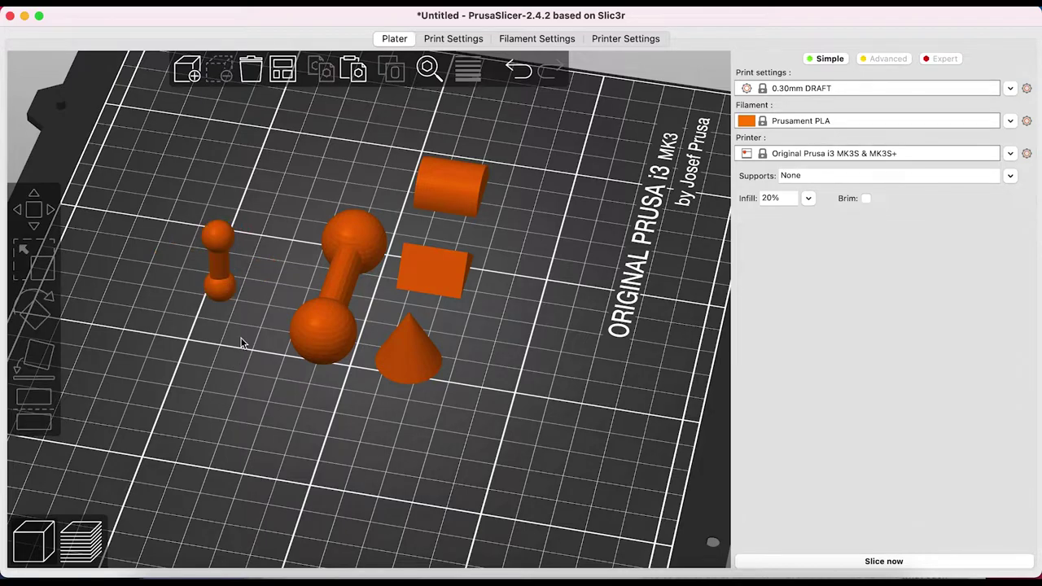
{"action": "left_click", "coordinate": [226, 299]}
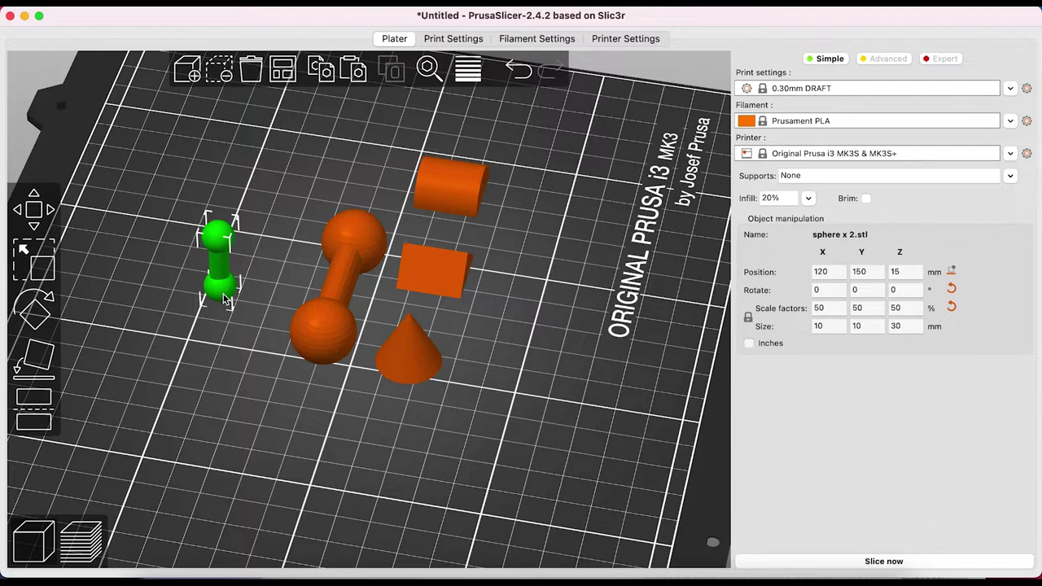
{"action": "key", "text": "Delete"}
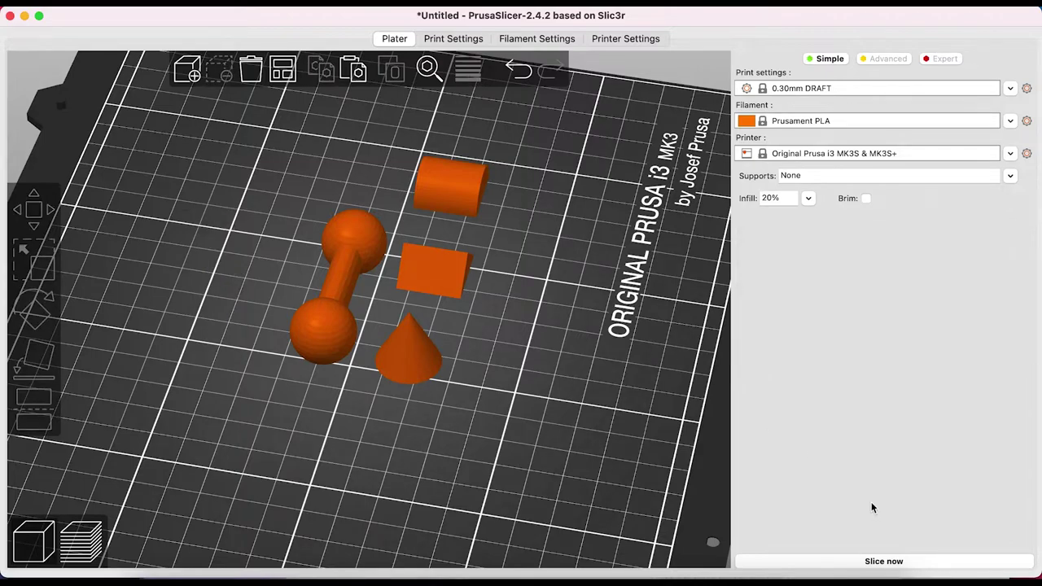
Slice the plate (39m estimate) and lower the layer slider to about 11.60 mm
{"action": "left_click", "coordinate": [885, 561]}
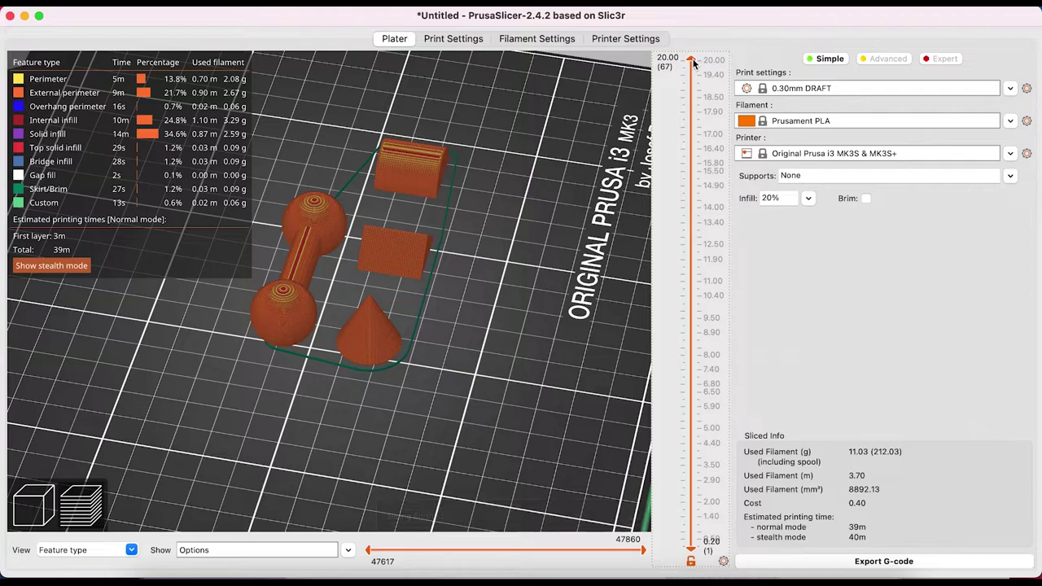
{"action": "left_click_drag", "start_coordinate": [693, 61], "coordinate": [682, 119]}
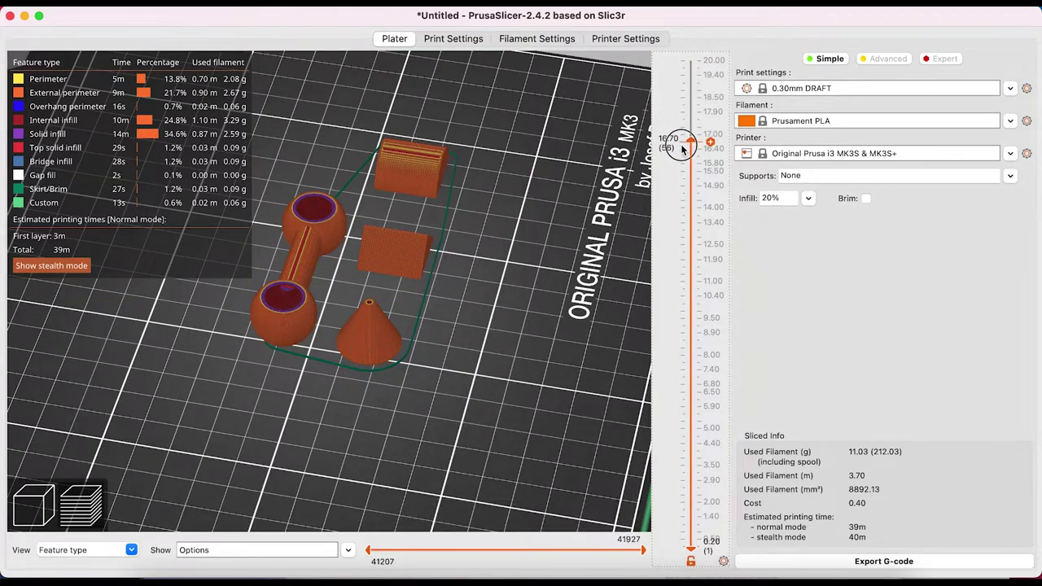
{"action": "left_click_drag", "start_coordinate": [682, 148], "coordinate": [639, 553]}
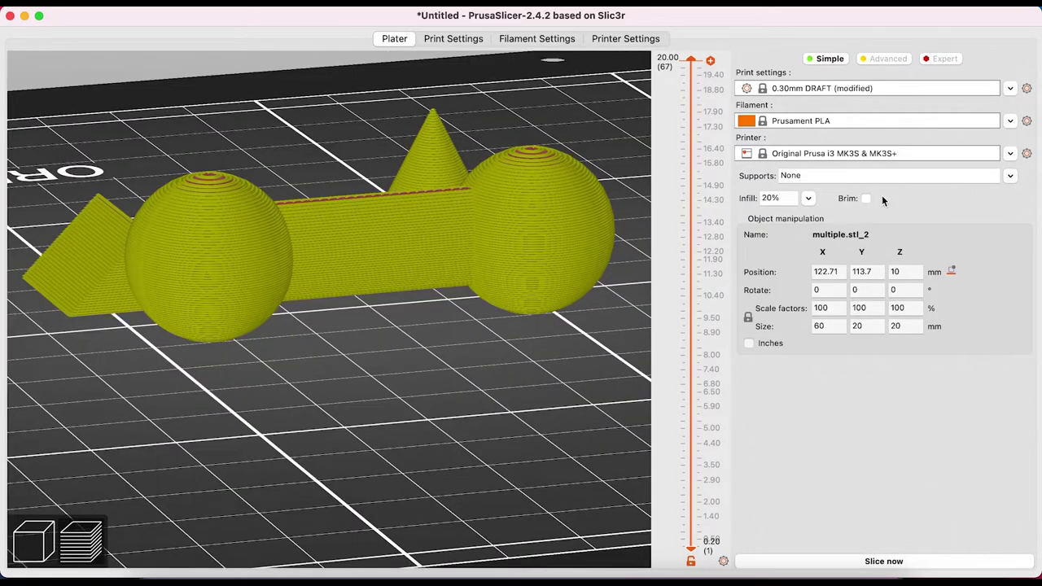
Try a brim and then turn it off, and set Supports to 'Support on build plate only'
{"action": "left_click", "coordinate": [866, 198]}
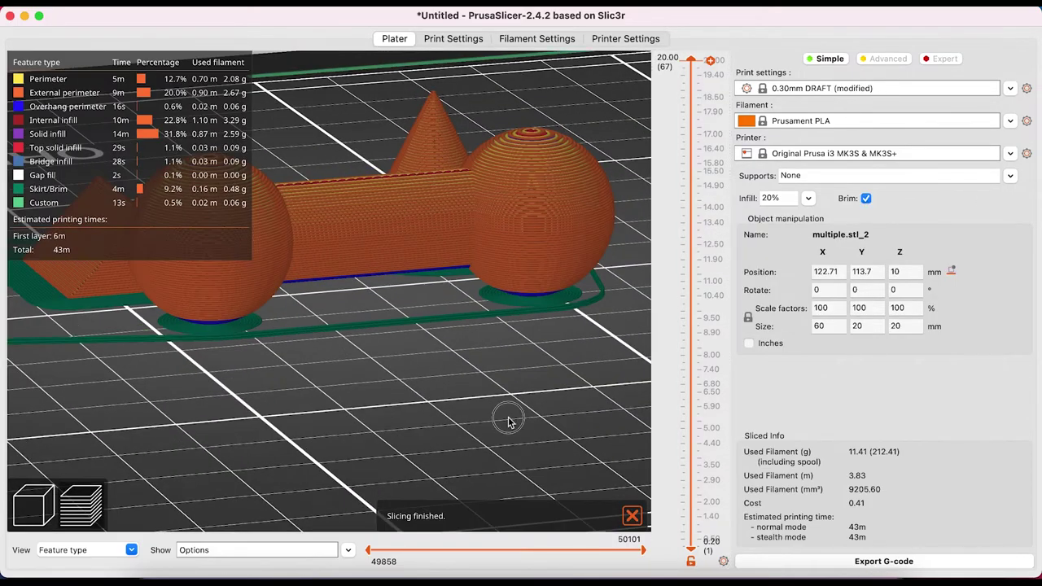
{"action": "left_click_drag", "start_coordinate": [510, 420], "coordinate": [590, 432]}
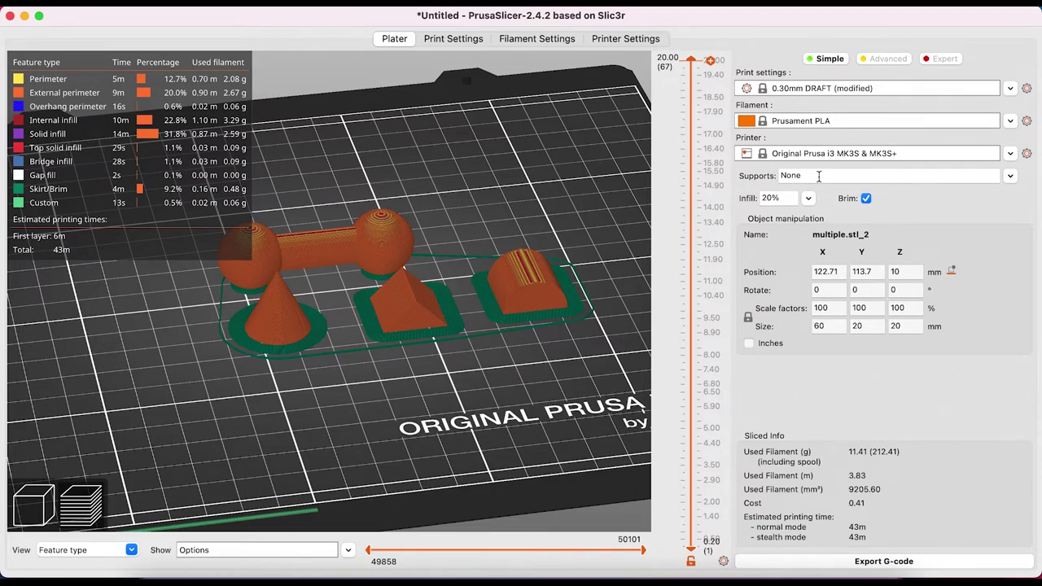
{"action": "left_click", "coordinate": [865, 198]}
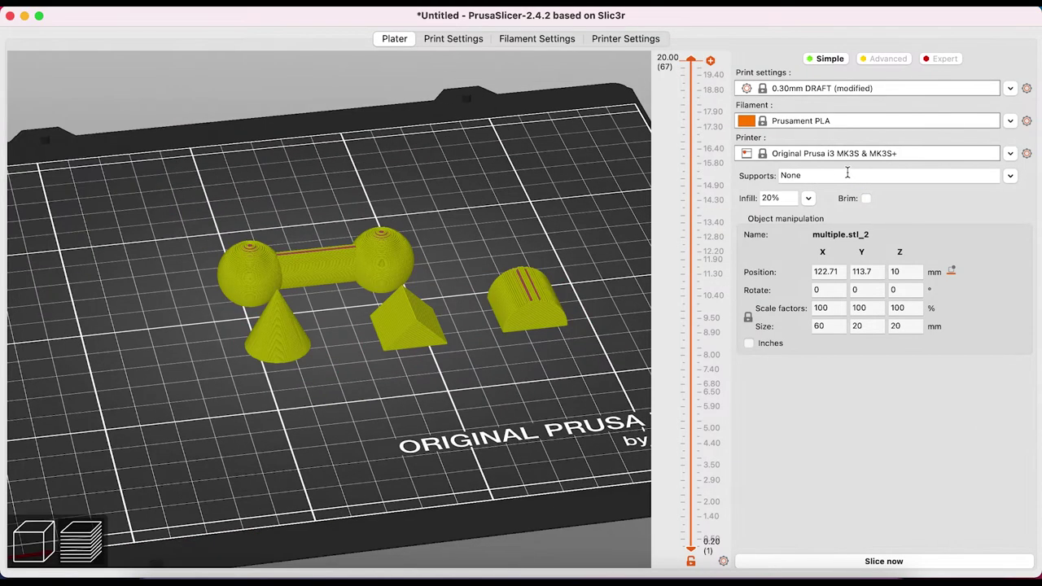
{"action": "left_click", "coordinate": [1010, 177]}
{"action": "left_click", "coordinate": [981, 203]}
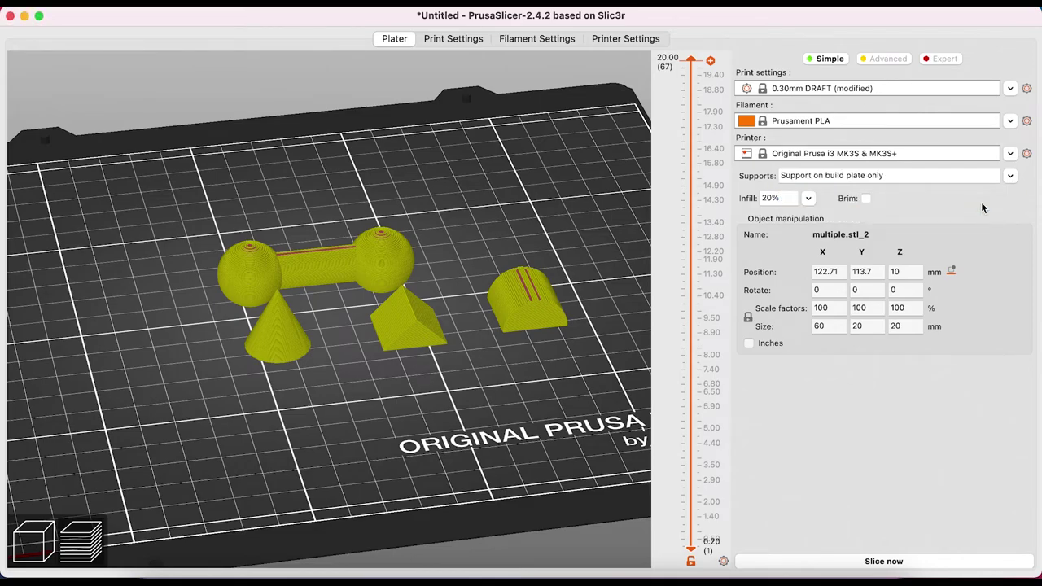
Reslice to show green supports (50m, 12.14 g) and start the G-code export
{"action": "left_click", "coordinate": [874, 562]}
{"action": "left_click_drag", "start_coordinate": [437, 406], "coordinate": [491, 409]}
{"action": "scroll", "coordinate": [492, 412], "scroll_direction": "up", "scroll_amount": 5}
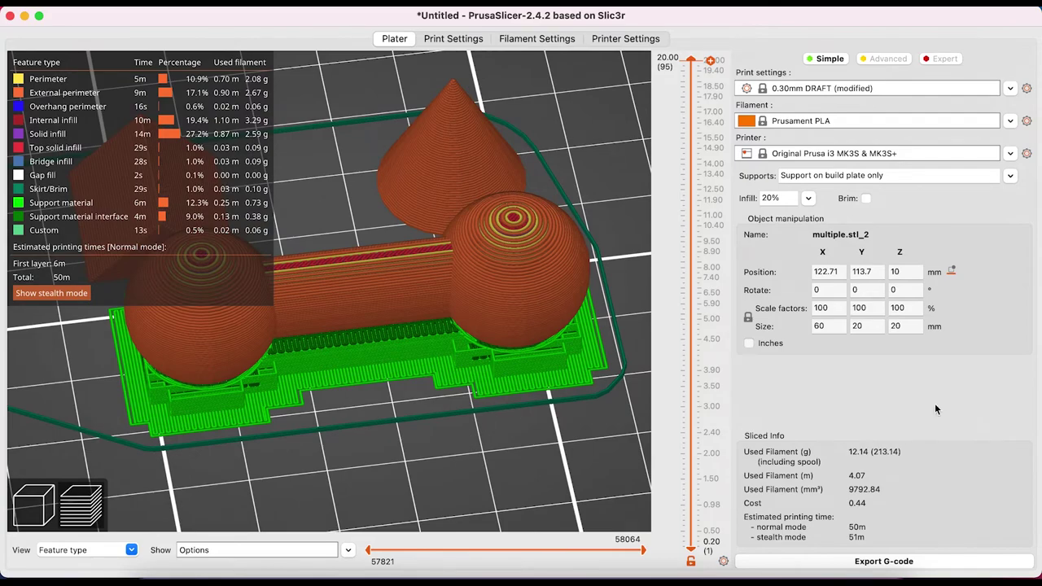
{"action": "left_click", "coordinate": [878, 562]}
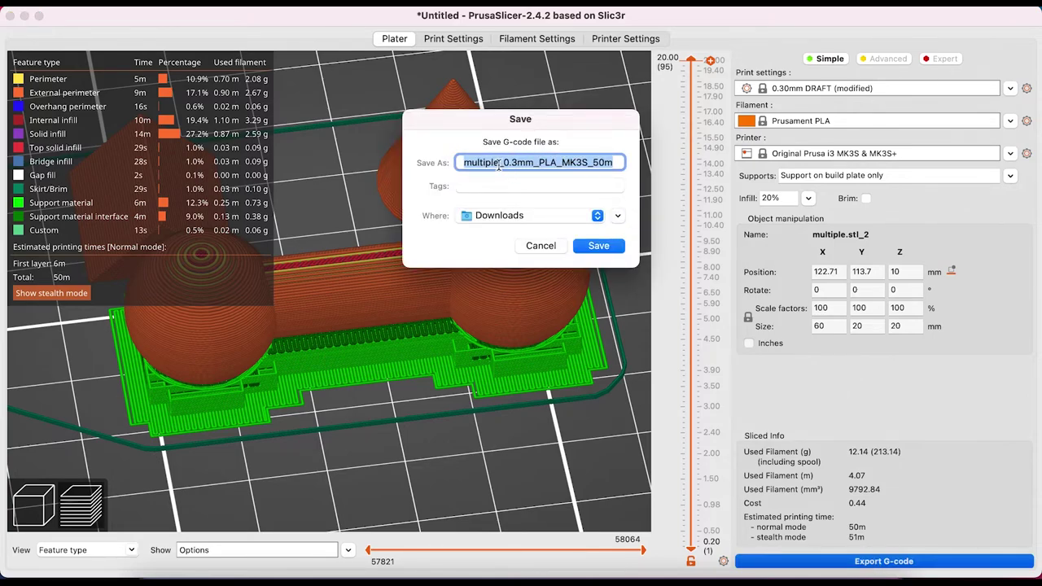